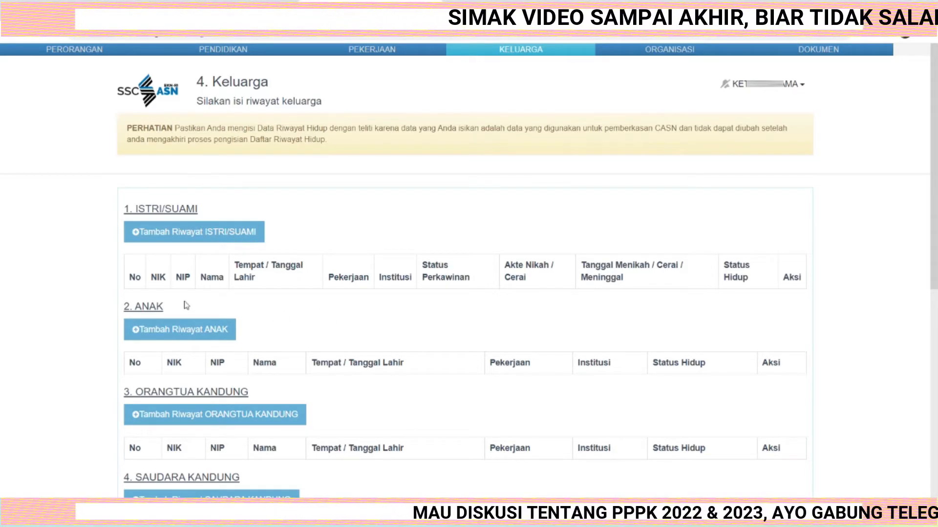
# Open a new ISTRI/SUAMI entry form and enter the spouse's NIK and family card number.
pyautogui.scroll(-3, 304, 345)
pyautogui.scroll(-1, 304, 345)
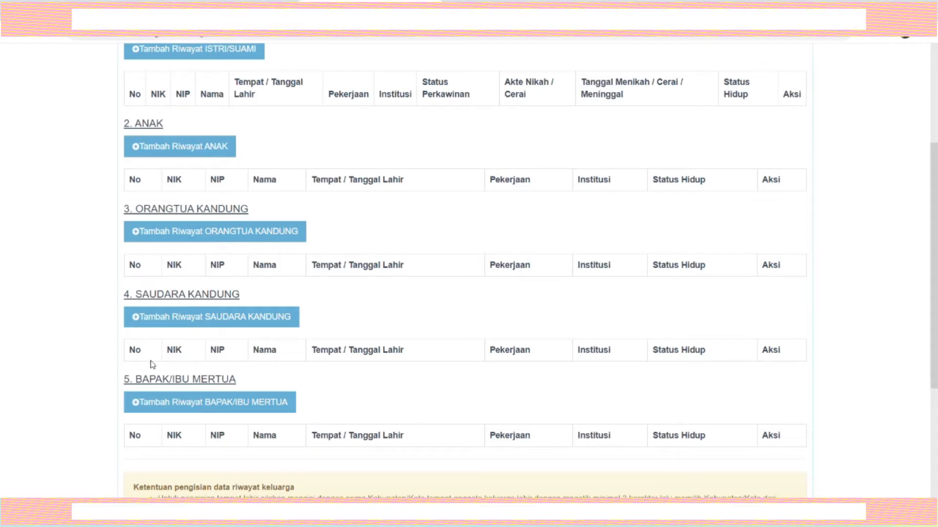
pyautogui.scroll(4, 366, 423)
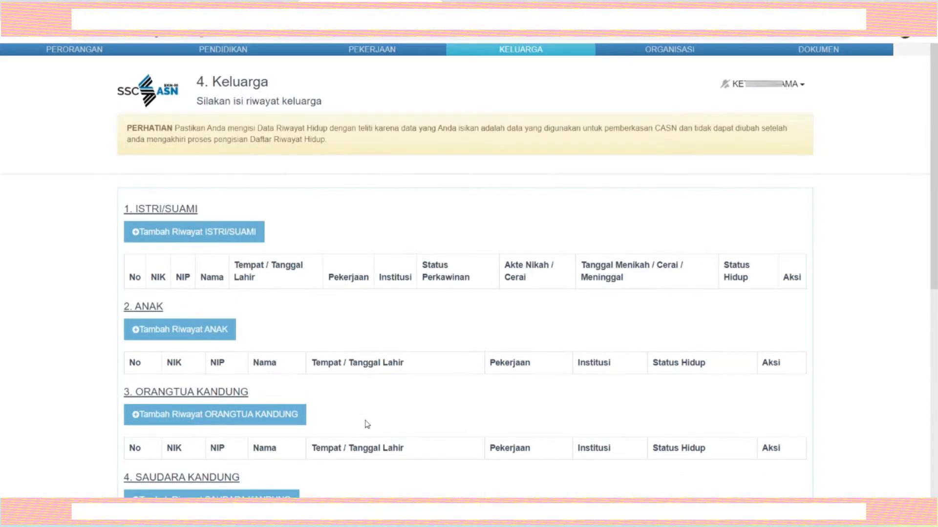
pyautogui.click(221, 237)
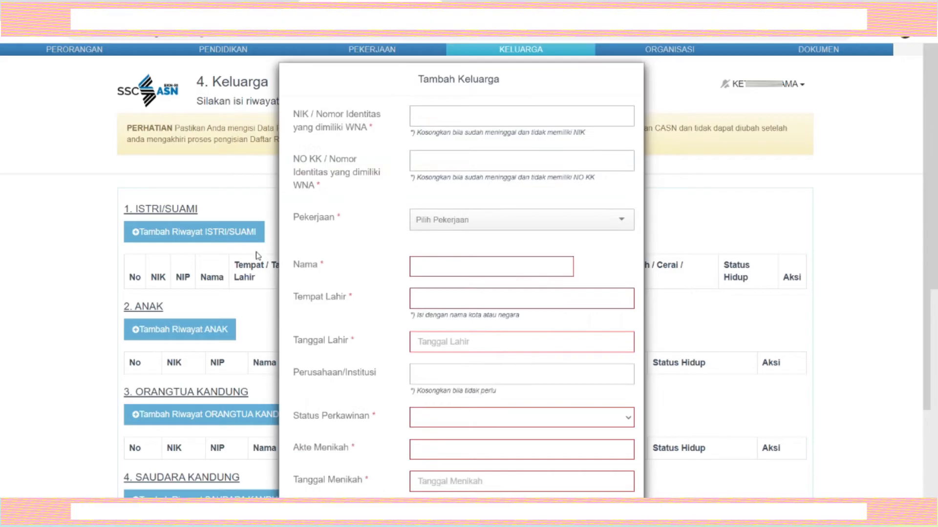
pyautogui.click(439, 120)
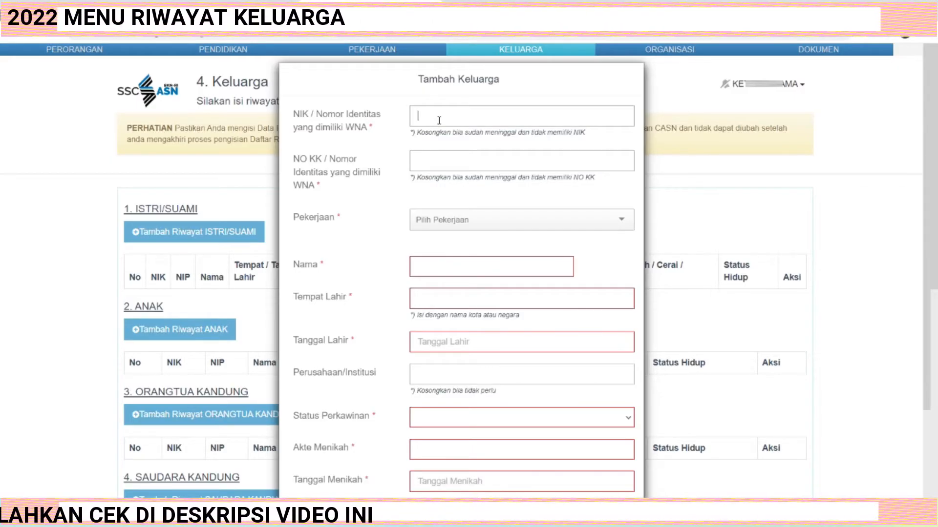
pyautogui.write('51')
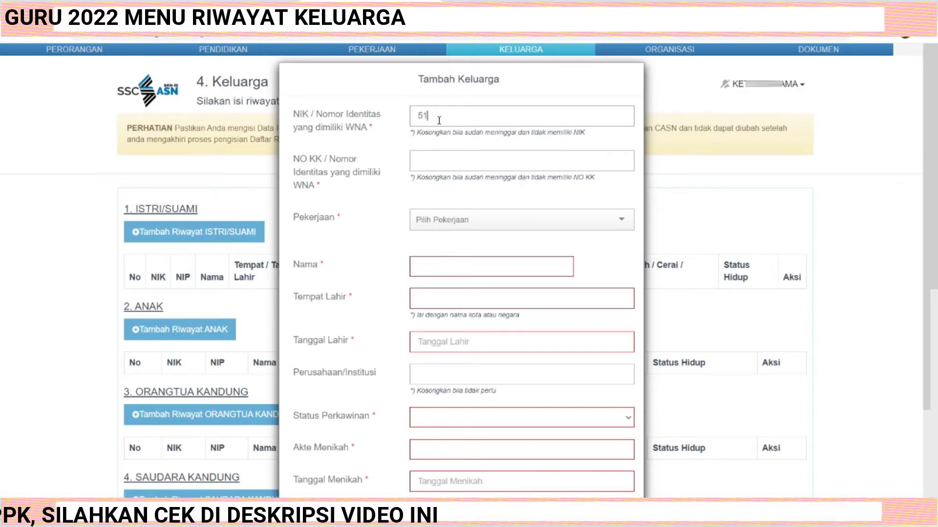
pyautogui.write('9007777')
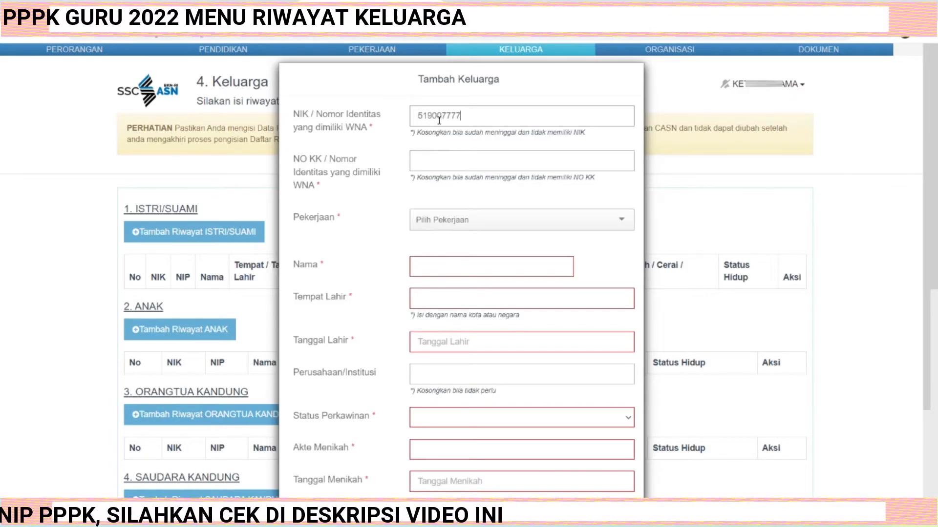
pyautogui.click(437, 159)
pyautogui.write('2345')
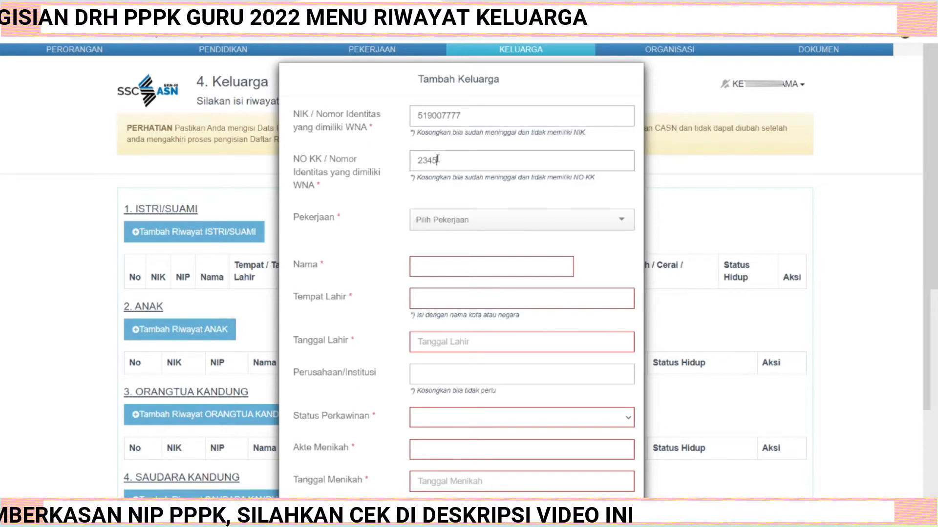
pyautogui.write('678899')
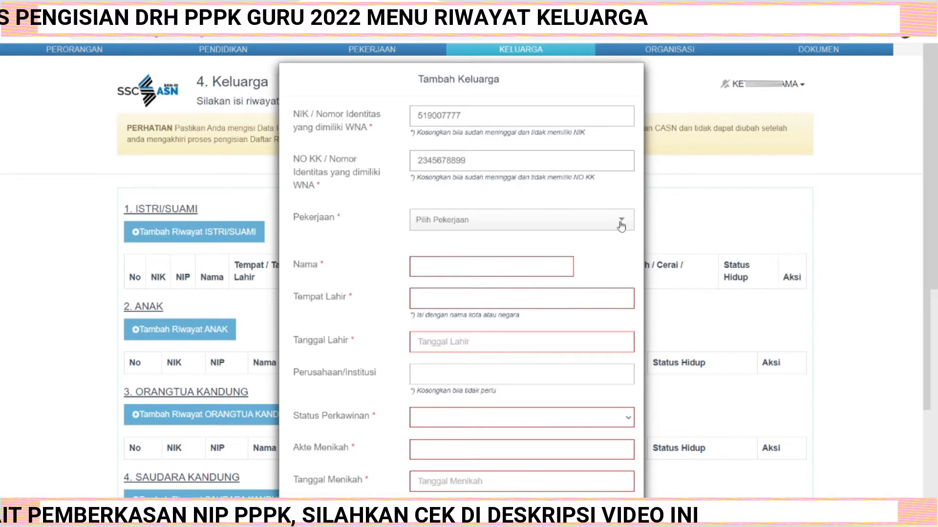
# Set occupation to Mengurus Rumah Tangga, enter the spouse's name, then search occupations for 'sip'.
pyautogui.click(622, 224)
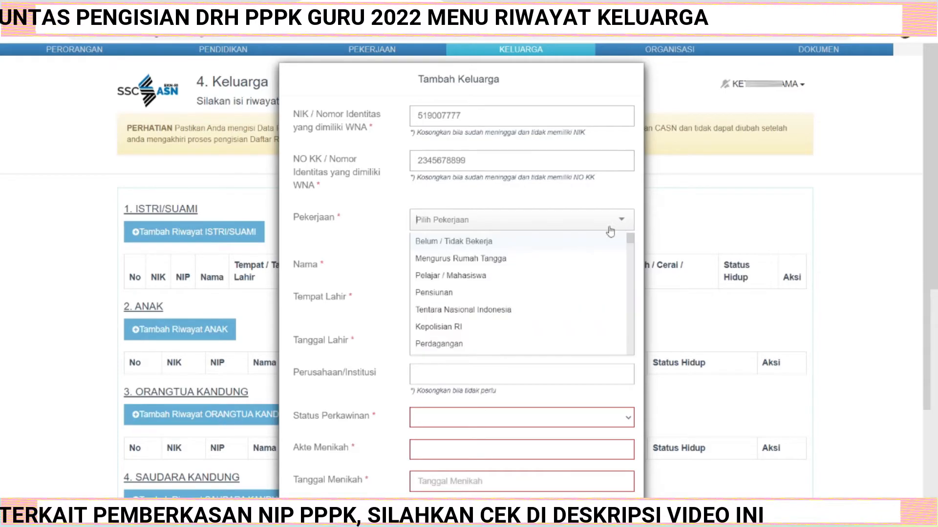
pyautogui.click(466, 260)
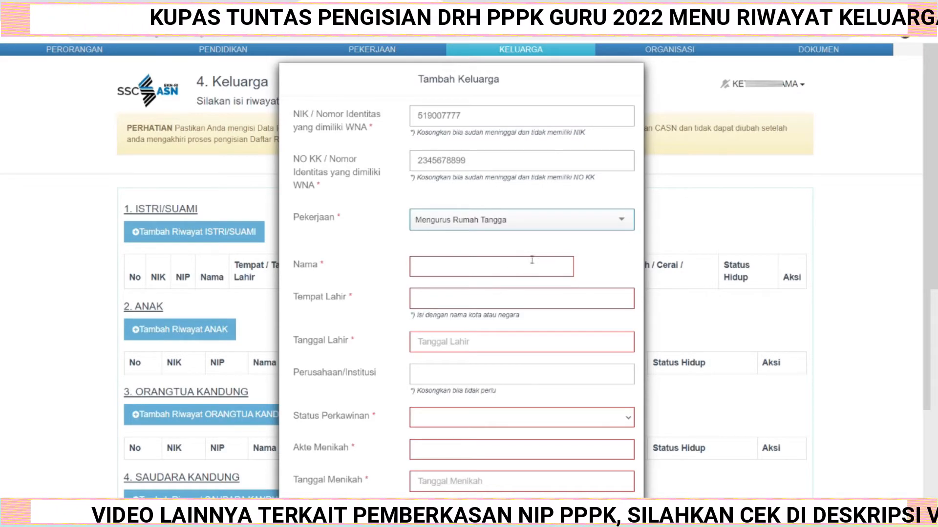
pyautogui.click(486, 266)
pyautogui.write('DEVE')
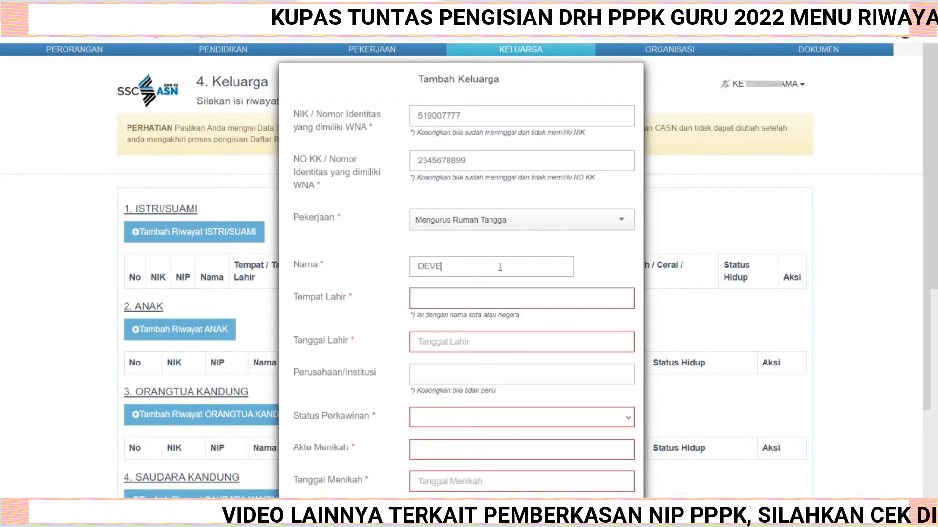
pyautogui.click(622, 225)
pyautogui.write('sipil')
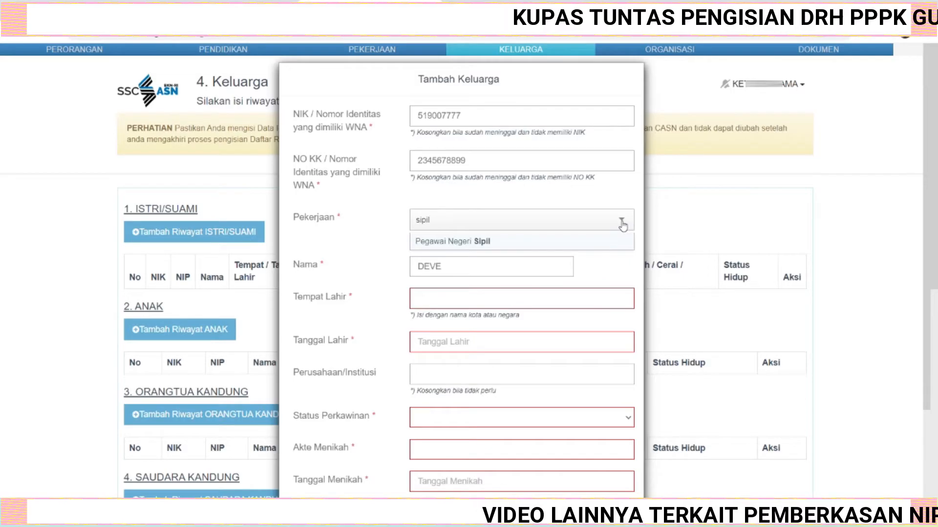
# Choose Pegawai Negeri Sipil and replace the name with the pasted new NIP and full name.
pyautogui.click(484, 243)
pyautogui.click(450, 298)
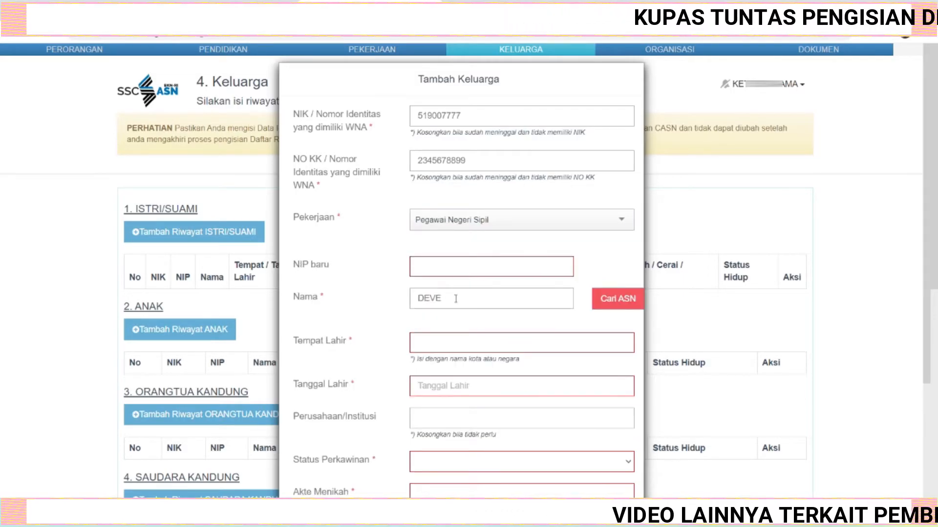
pyautogui.moveTo(449, 298); pyautogui.dragTo(415, 300)
pyautogui.press('BackSpace')
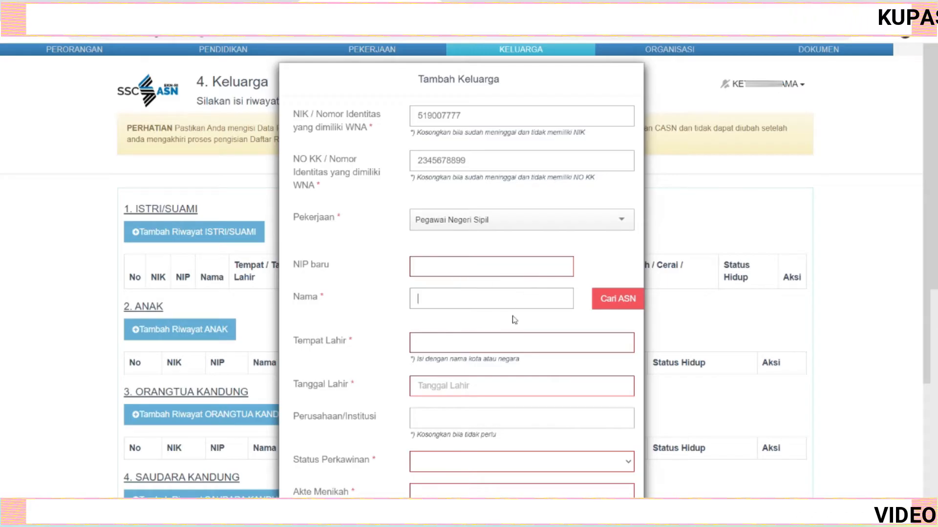
pyautogui.click(461, 262)
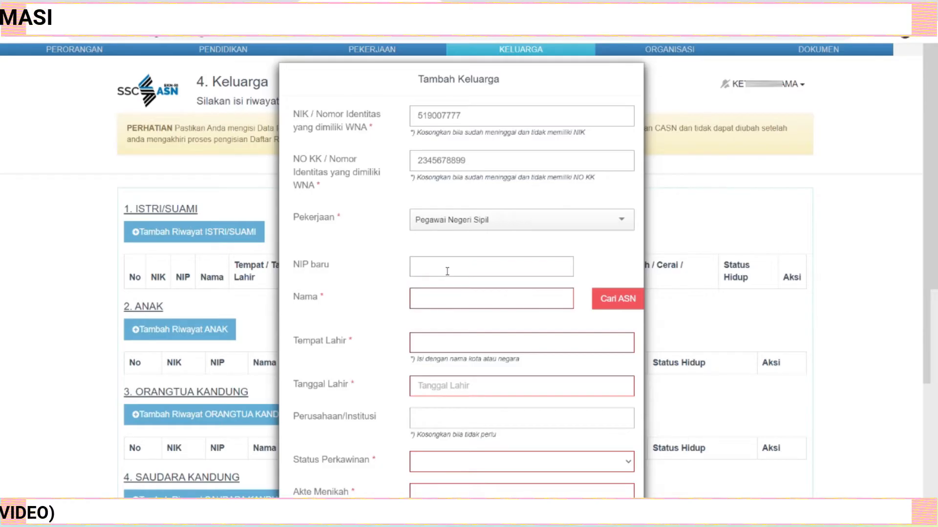
pyautogui.hotkey('ctrl', 'v')
pyautogui.click(462, 296)
pyautogui.hotkey('ctrl', 'v')
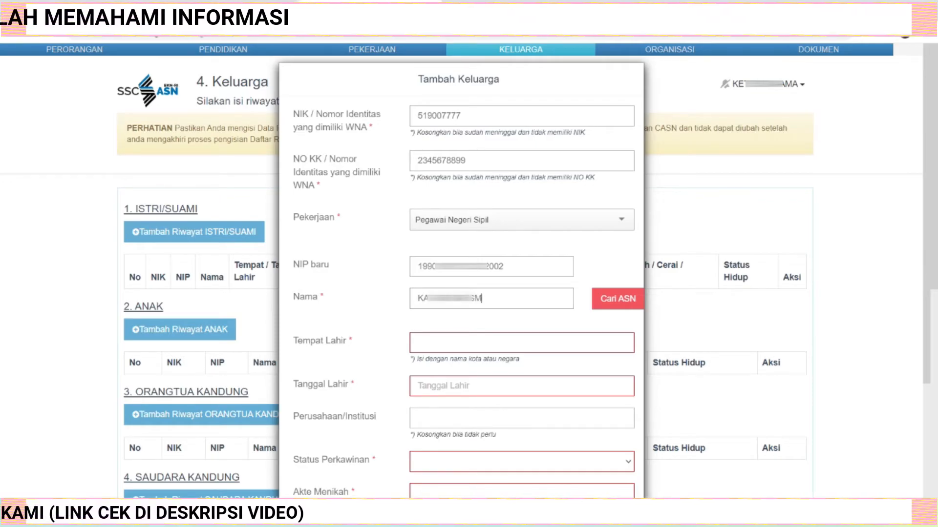
# Look up the spouse via Cari ASN, pick a January 1990 birth date, then close the form unsaved.
pyautogui.click(615, 302)
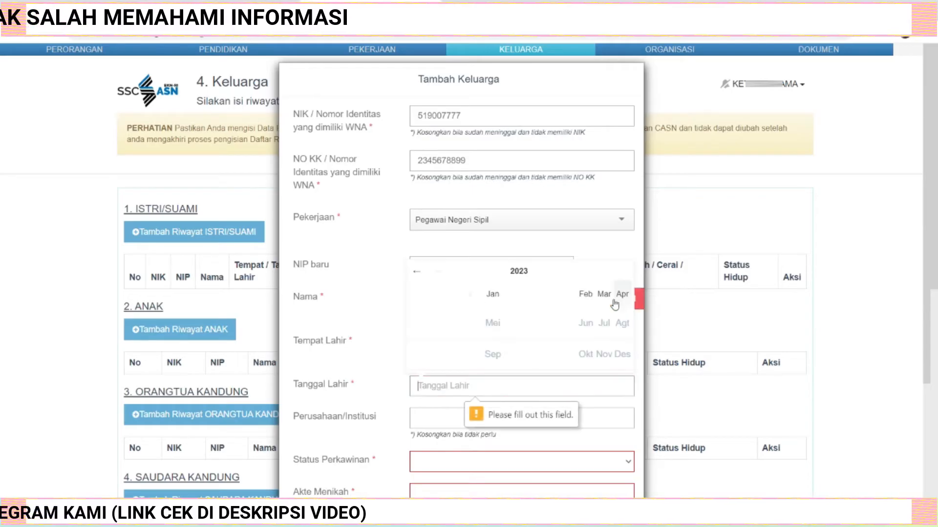
pyautogui.click(519, 272)
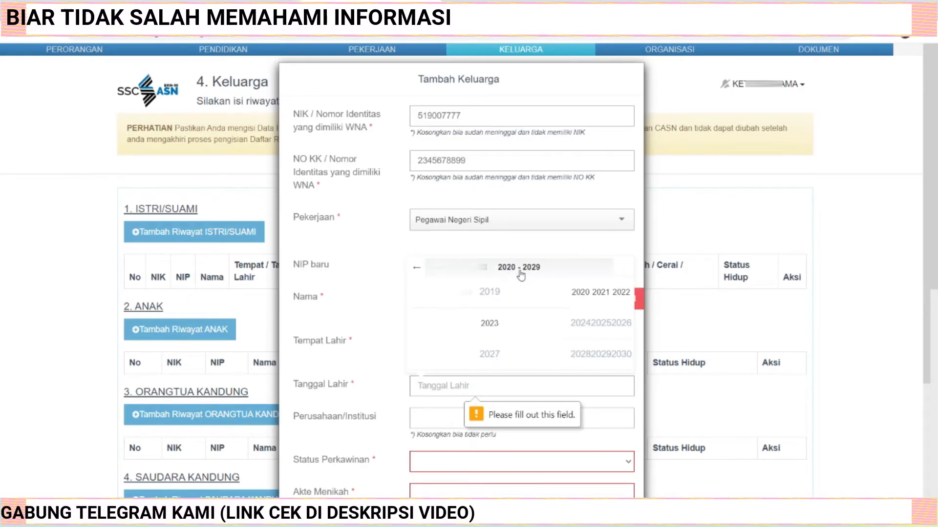
pyautogui.click(417, 269)
pyautogui.click(416, 268)
pyautogui.click(417, 270)
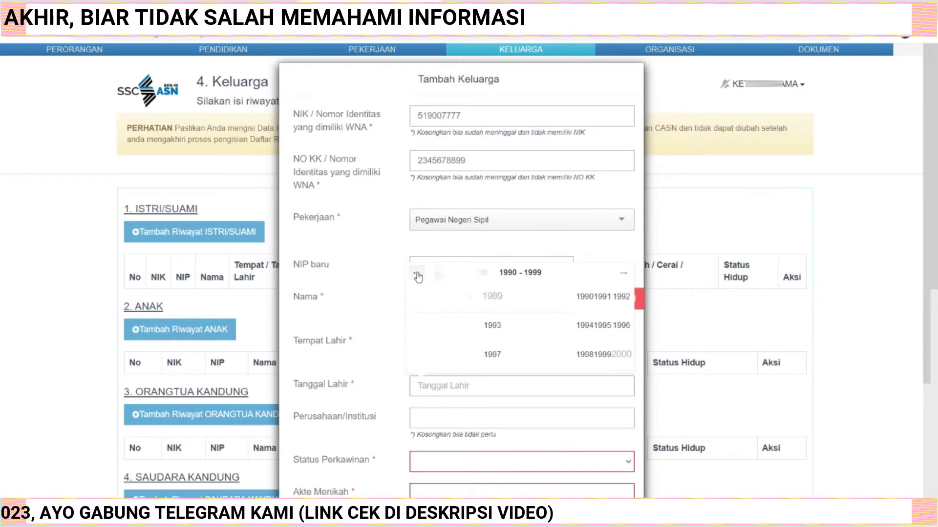
pyautogui.click(583, 297)
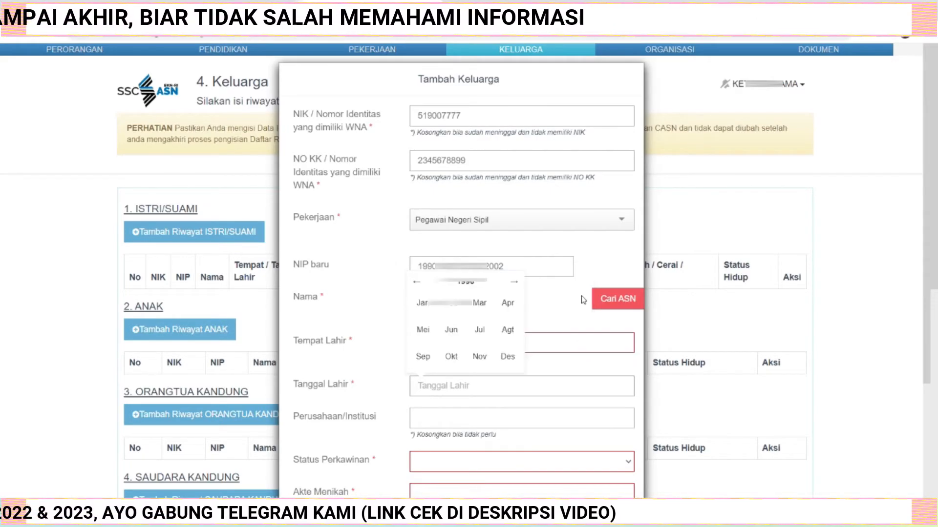
pyautogui.click(424, 306)
pyautogui.click(419, 279)
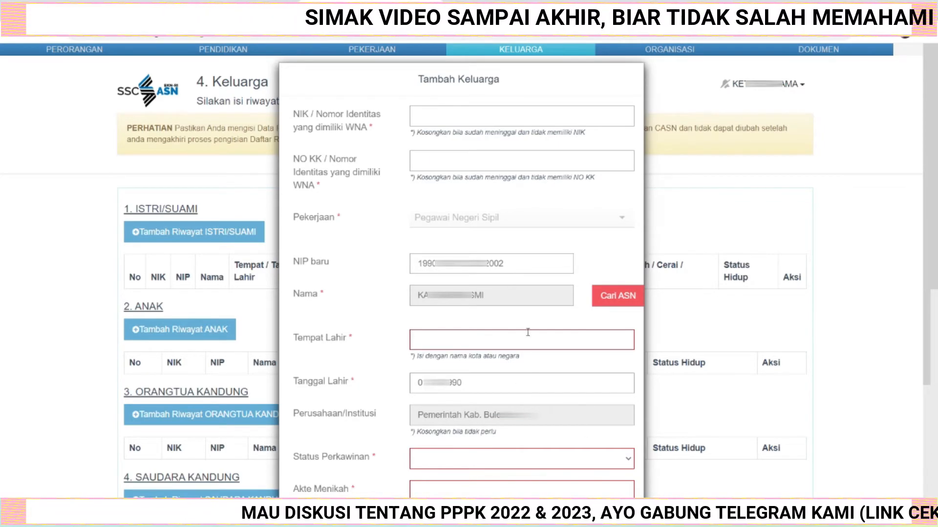
pyautogui.scroll(-5, 555, 420)
pyautogui.click(616, 471)
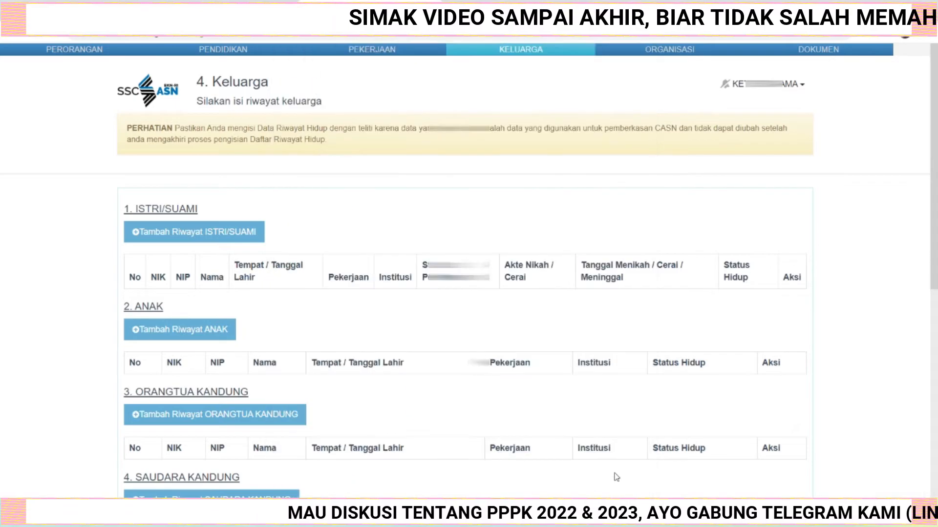
# Open a fresh spouse form and enter the spouse's NIK and family card number.
pyautogui.click(218, 232)
pyautogui.click(463, 117)
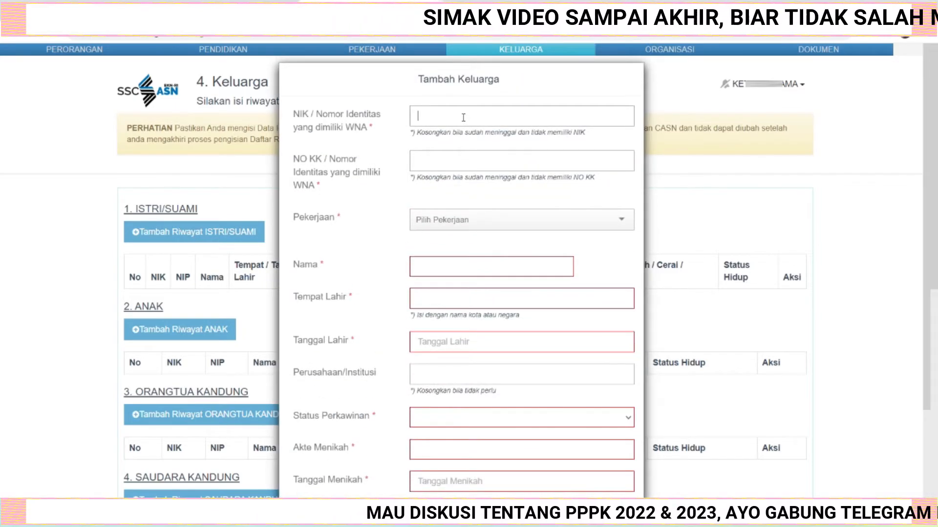
pyautogui.write('345666')
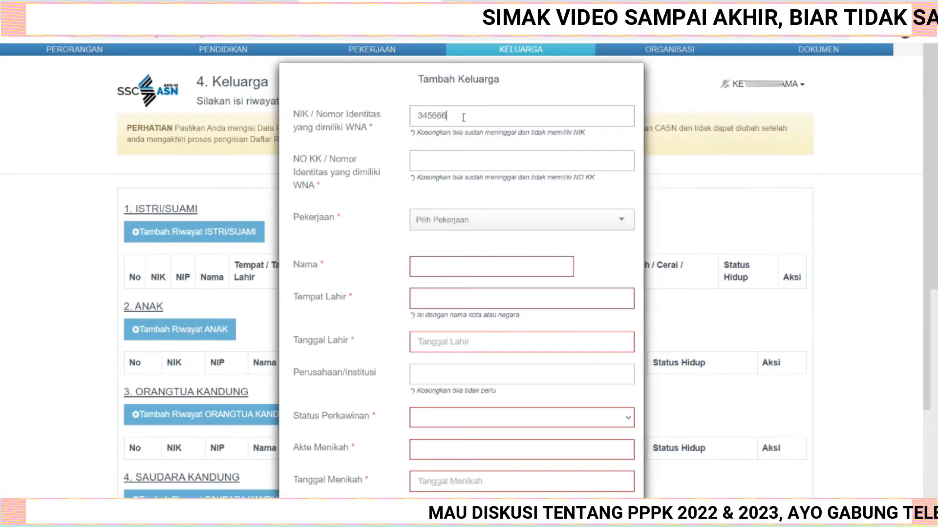
pyautogui.click(440, 166)
pyautogui.write('2345555')
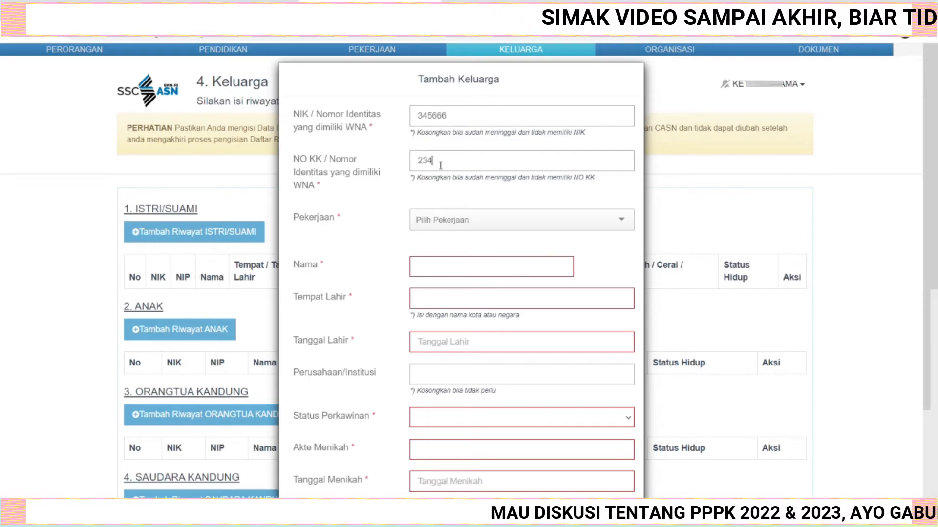
# Set occupation to Mengurus Rumah Tangga, enter the spouse's name, and start the birthplace field.
pyautogui.click(613, 222)
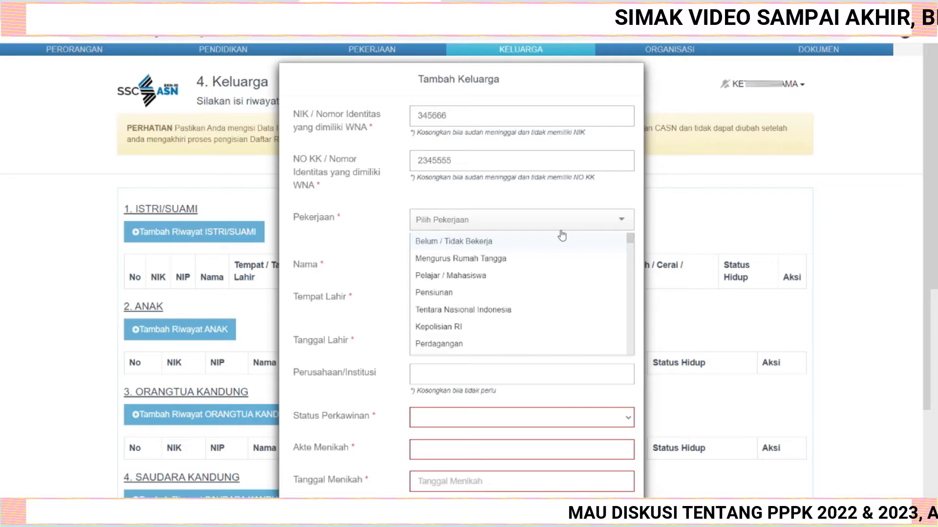
pyautogui.click(477, 259)
pyautogui.click(480, 271)
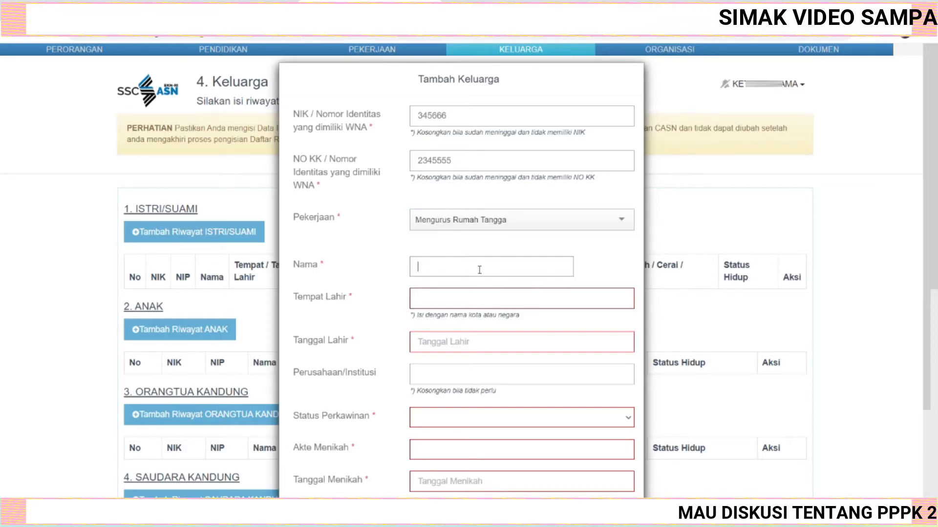
pyautogui.write('DEVI')
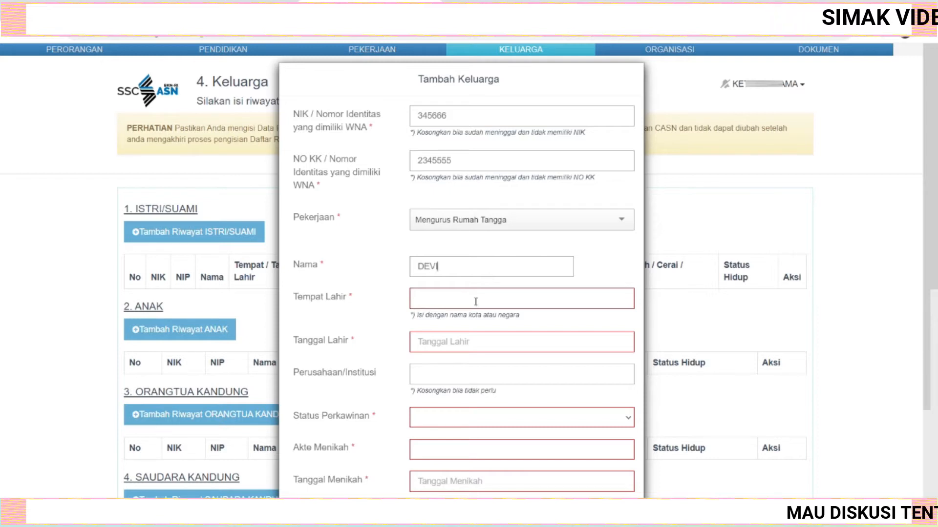
pyautogui.click(475, 301)
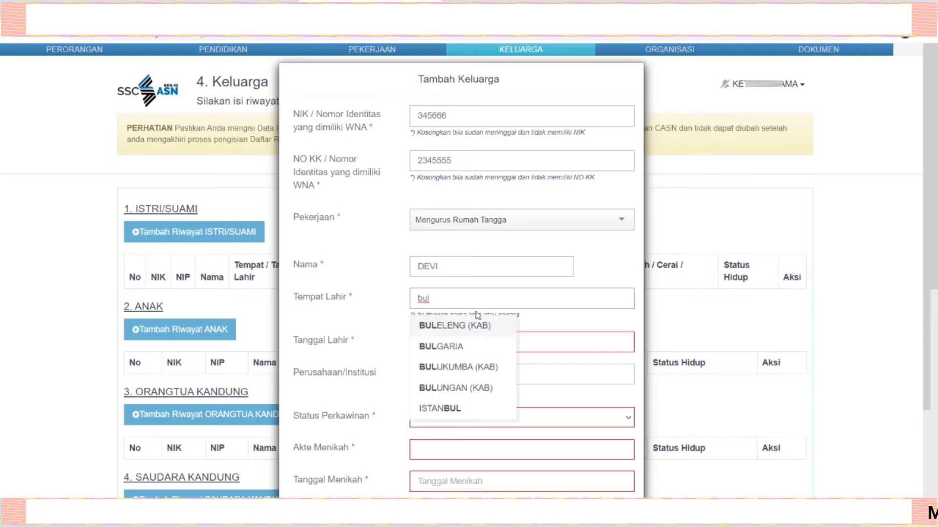
pyautogui.click(469, 325)
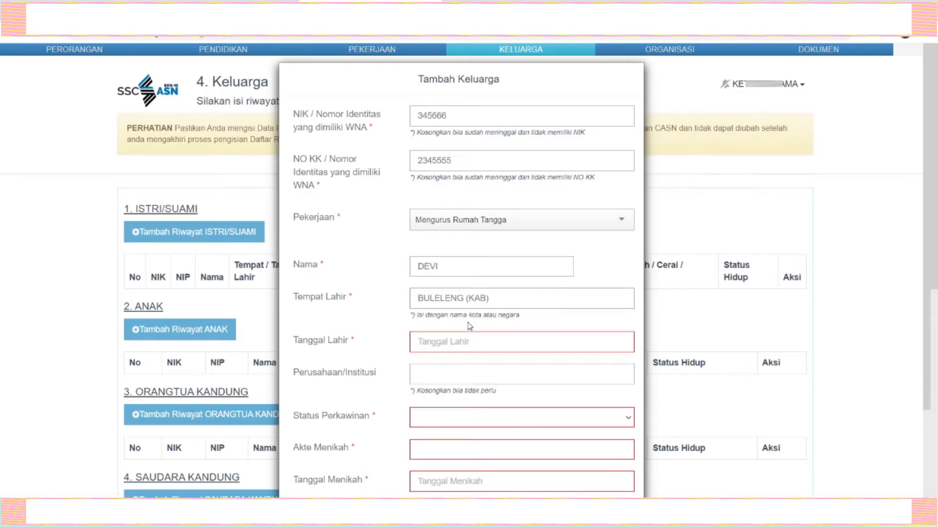
pyautogui.click(470, 344)
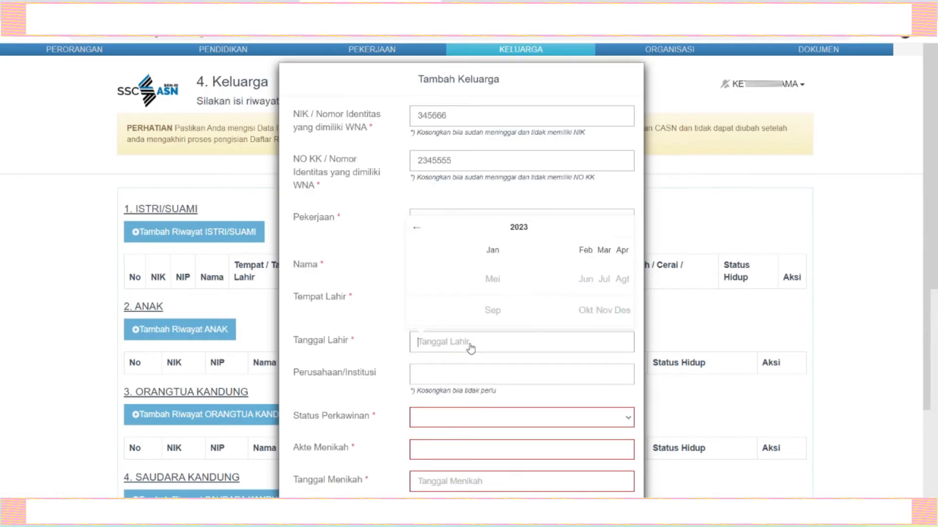
pyautogui.click(490, 252)
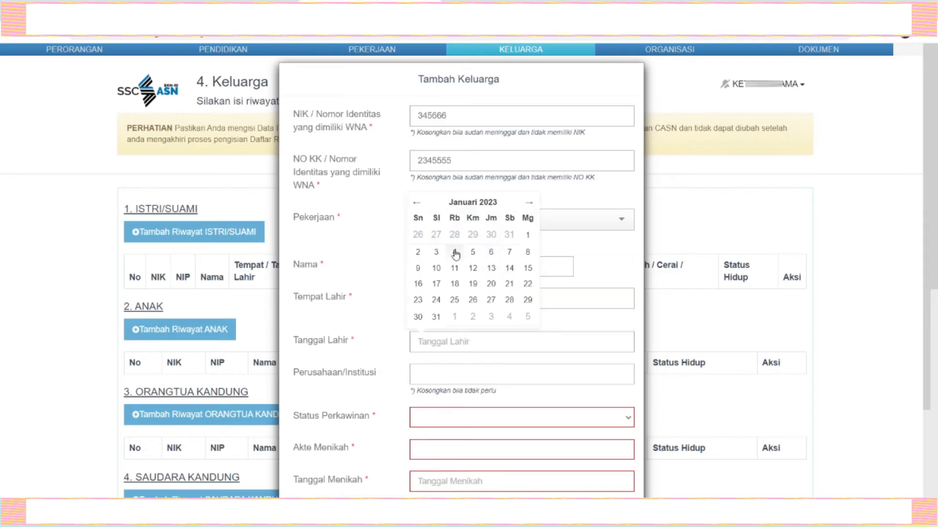
pyautogui.click(455, 252)
pyautogui.click(450, 342)
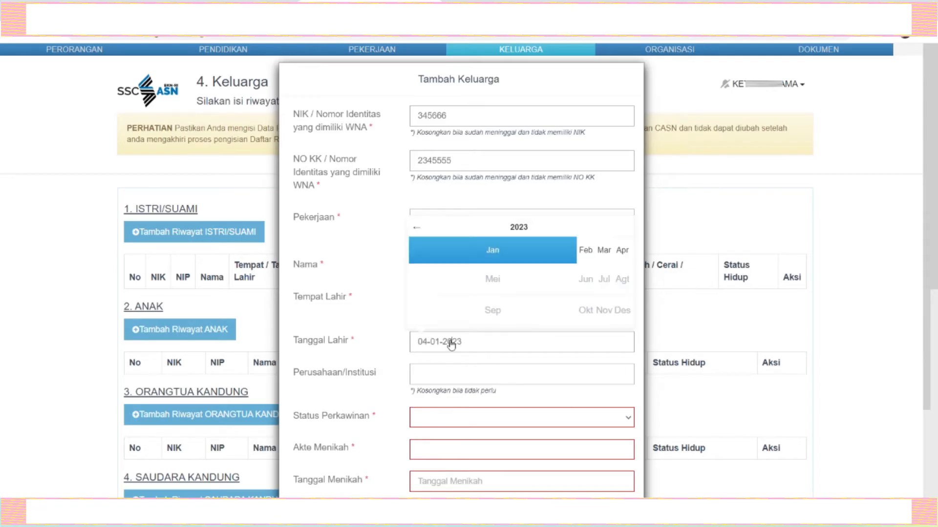
pyautogui.click(417, 238)
pyautogui.click(416, 240)
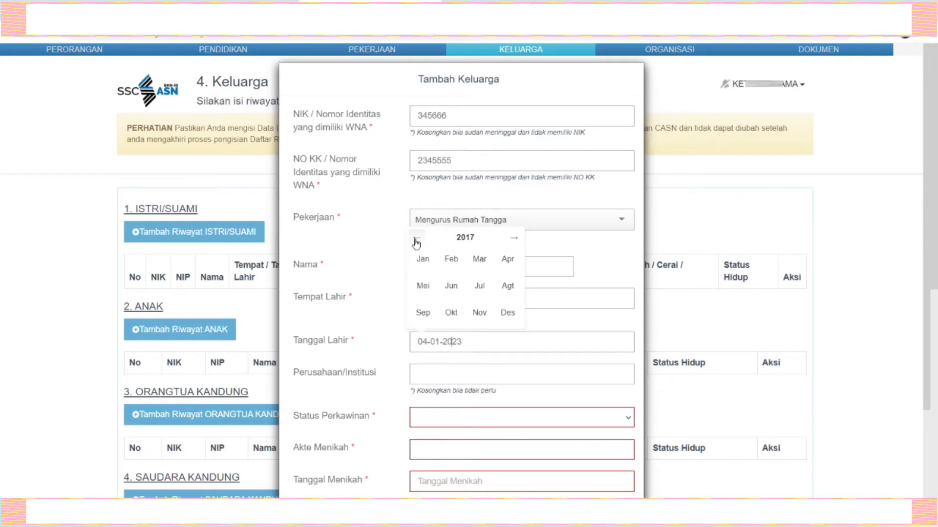
pyautogui.click(416, 240)
pyautogui.click(450, 286)
pyautogui.click(450, 374)
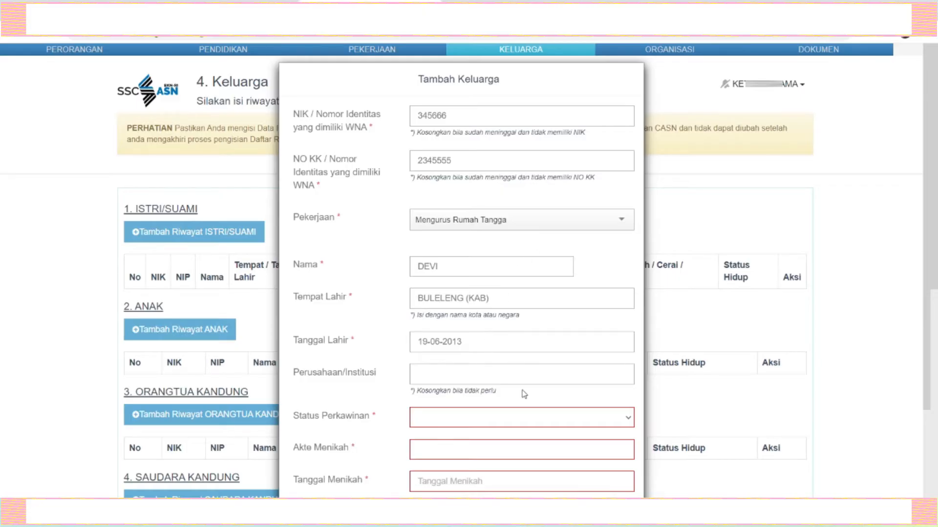
# Enter '-' for the institution, set marital status to Menikah, and enter the marriage certificate number.
pyautogui.write('-')
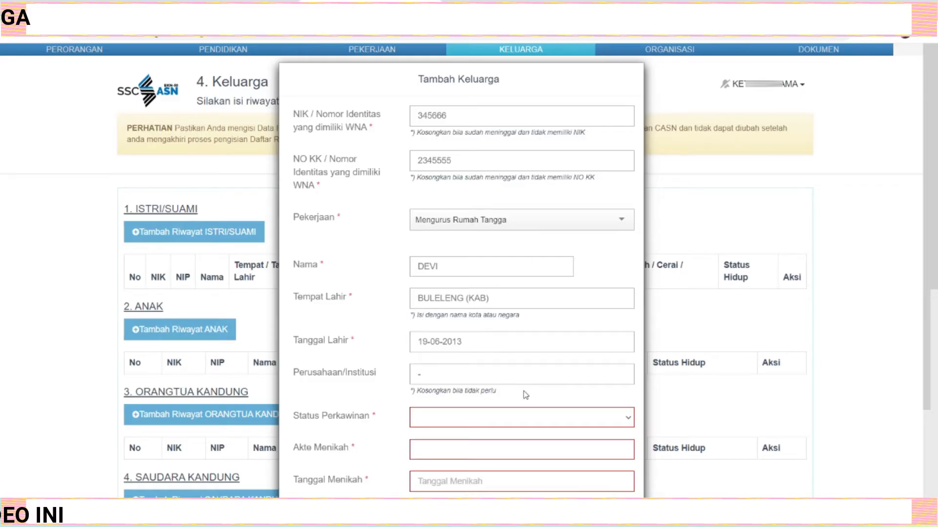
pyautogui.click(505, 421)
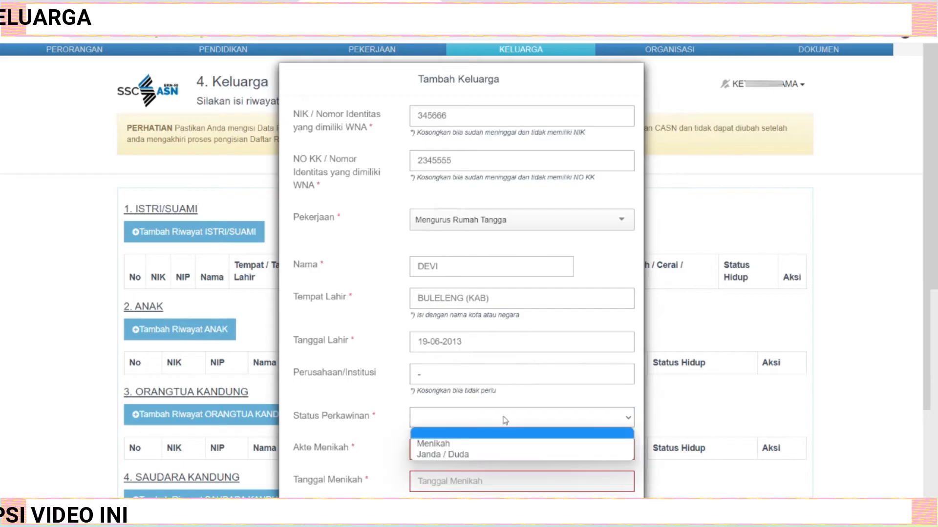
pyautogui.click(491, 445)
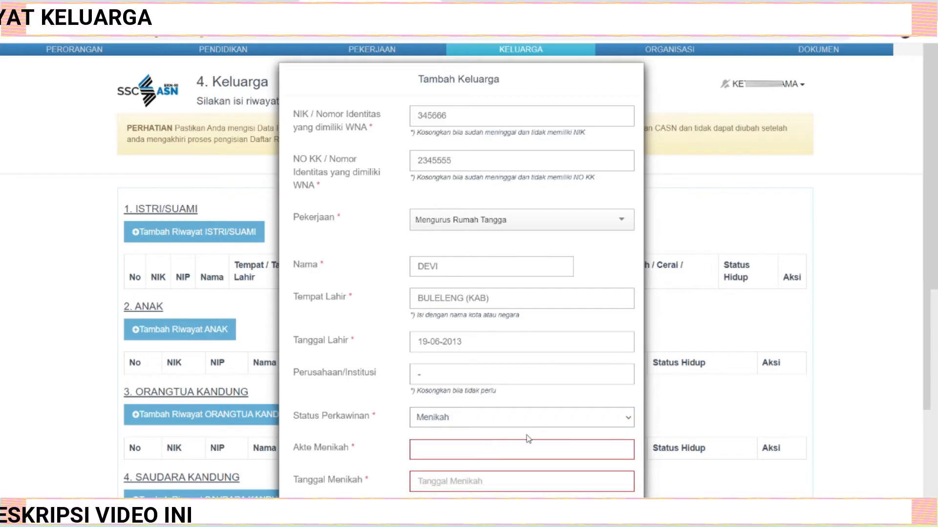
pyautogui.scroll(-1, 526, 437)
pyautogui.click(509, 390)
pyautogui.write('23')
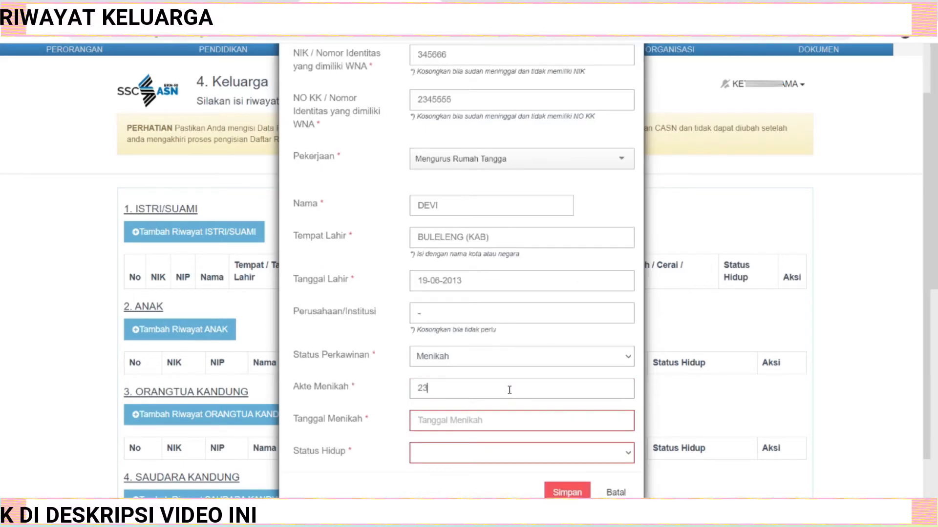
pyautogui.write('4555')
# Set the marriage date to 04-01-2023, living status Hidup, and save the spouse record.
pyautogui.click(498, 422)
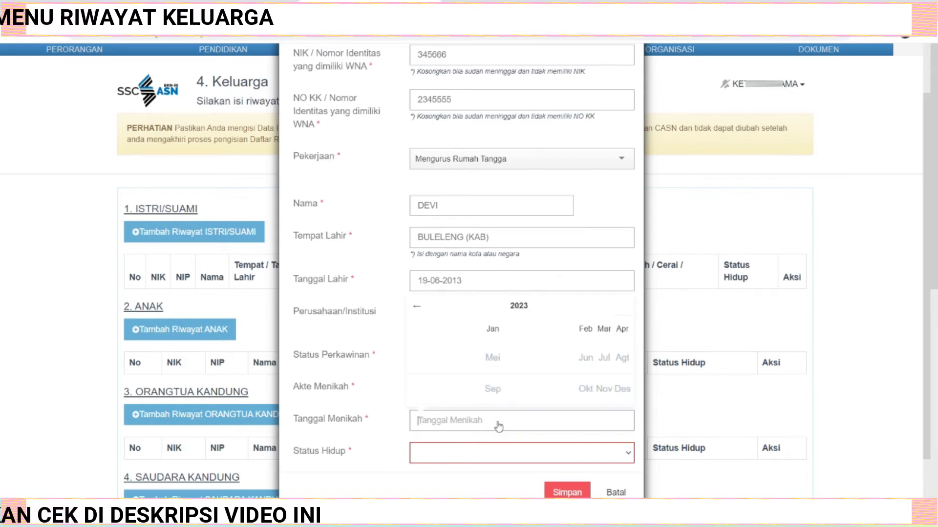
pyautogui.click(492, 333)
pyautogui.click(458, 331)
pyautogui.click(629, 463)
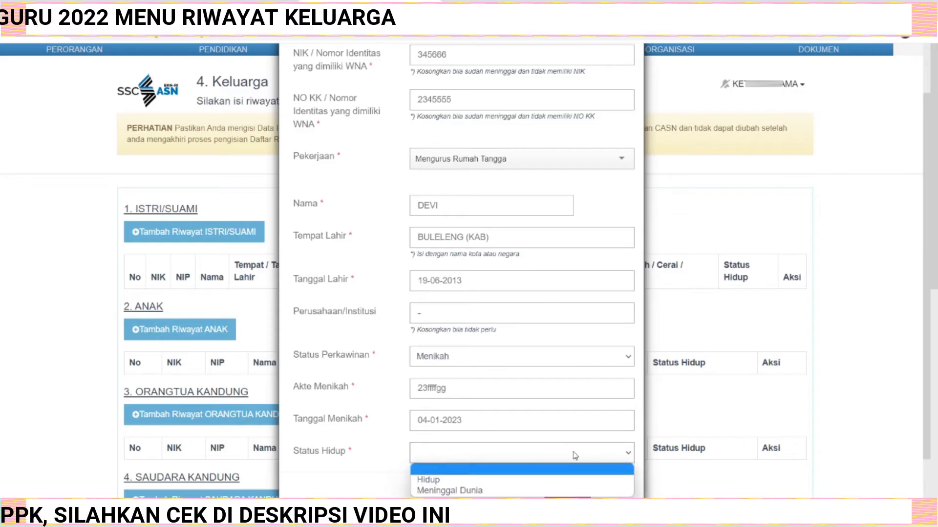
pyautogui.click(508, 481)
pyautogui.scroll(-1, 537, 464)
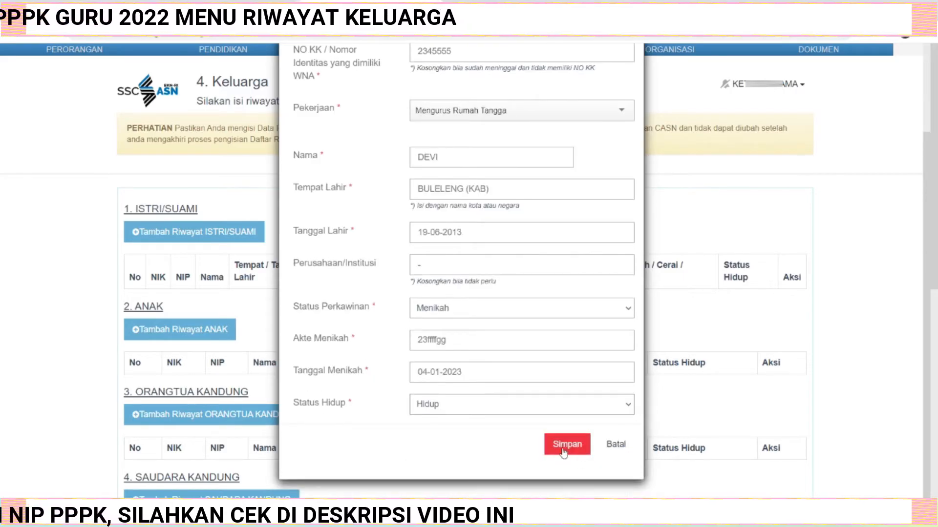
pyautogui.click(568, 445)
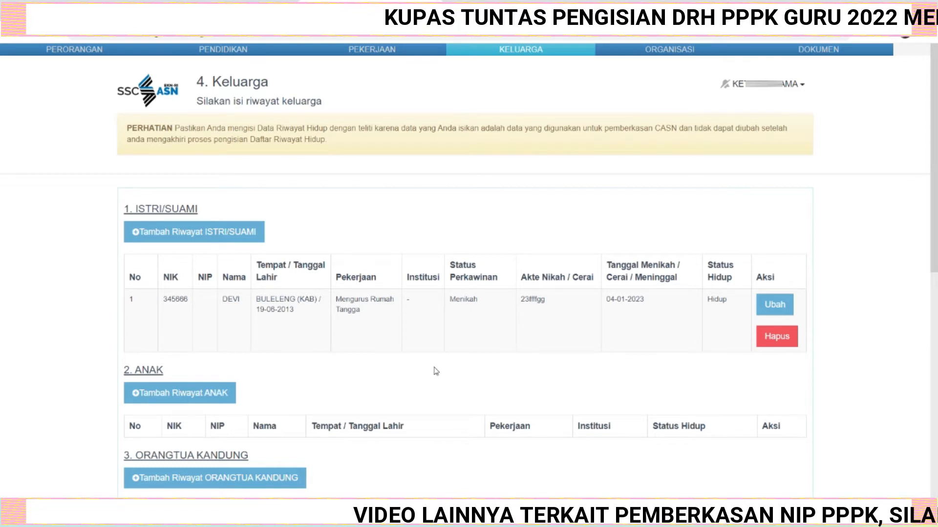
# Open a blank Tambah Keluarga form for a second spouse.
pyautogui.click(214, 242)
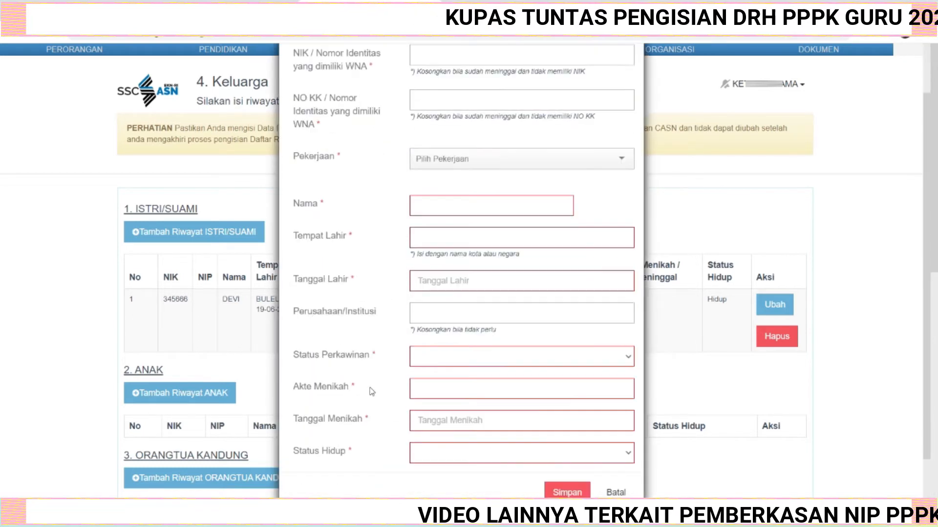
pyautogui.click(429, 391)
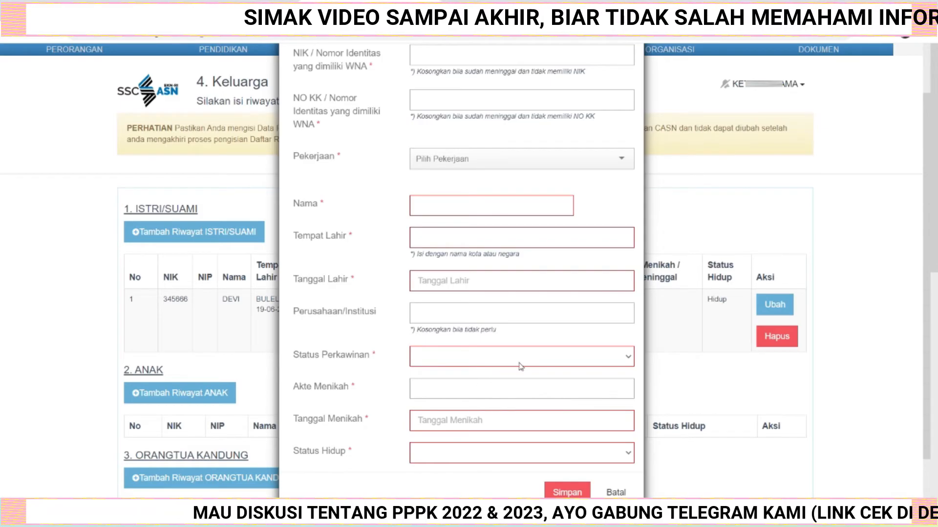
pyautogui.click(629, 357)
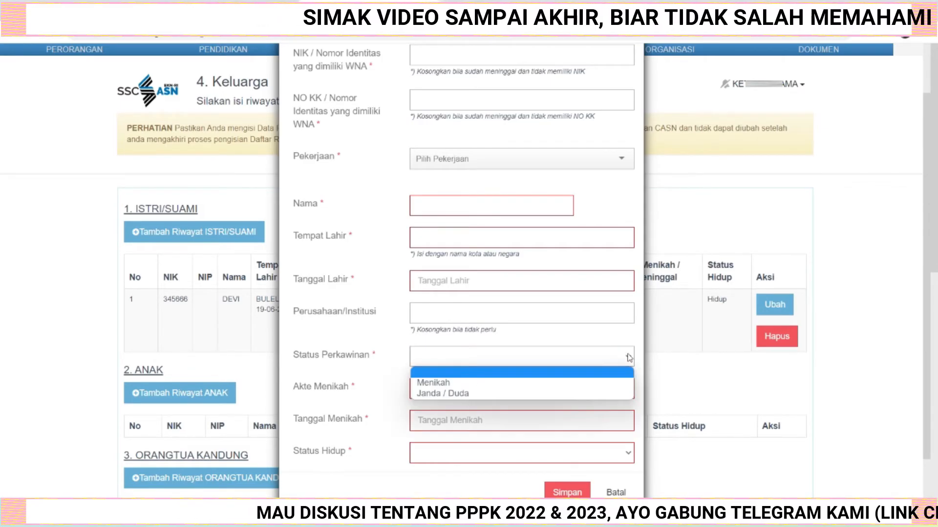
# Switch the second spouse's marital status to Janda / Duda and focus the divorce certificate field.
pyautogui.click(511, 395)
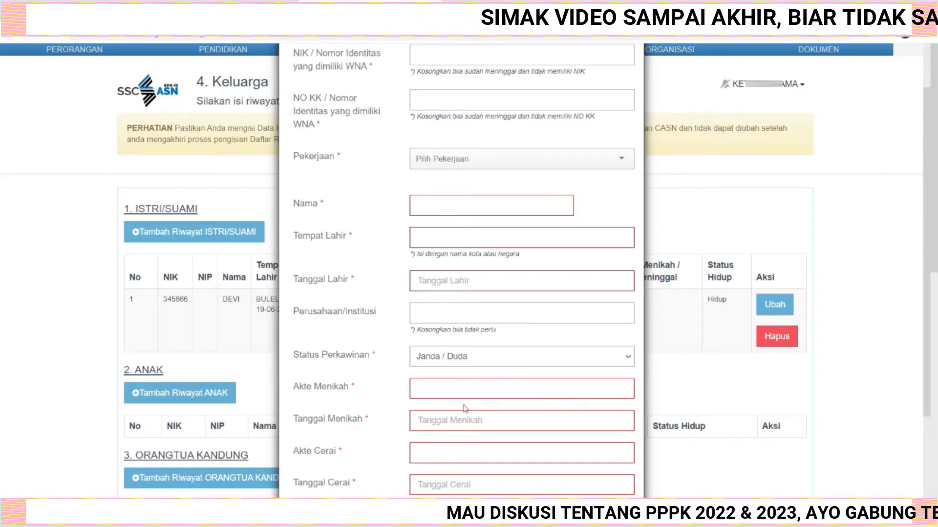
pyautogui.click(435, 454)
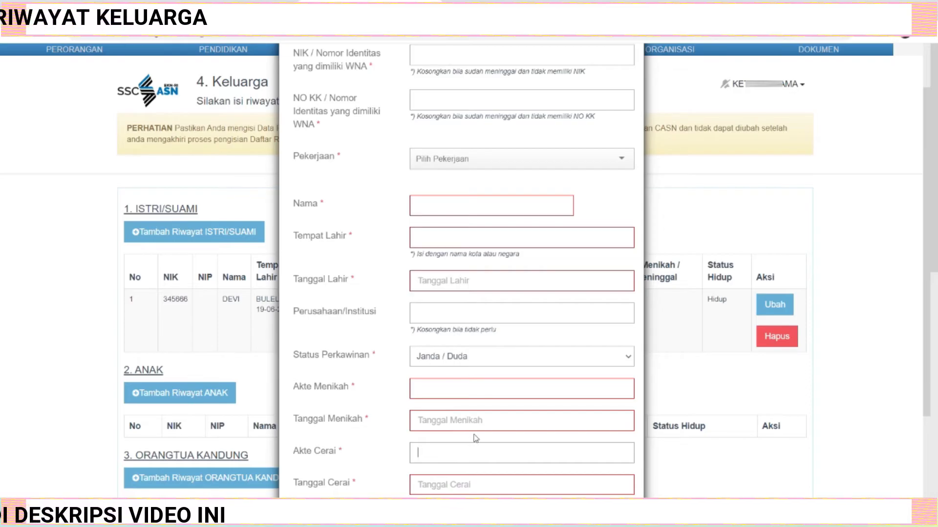
pyautogui.scroll(-3, 498, 351)
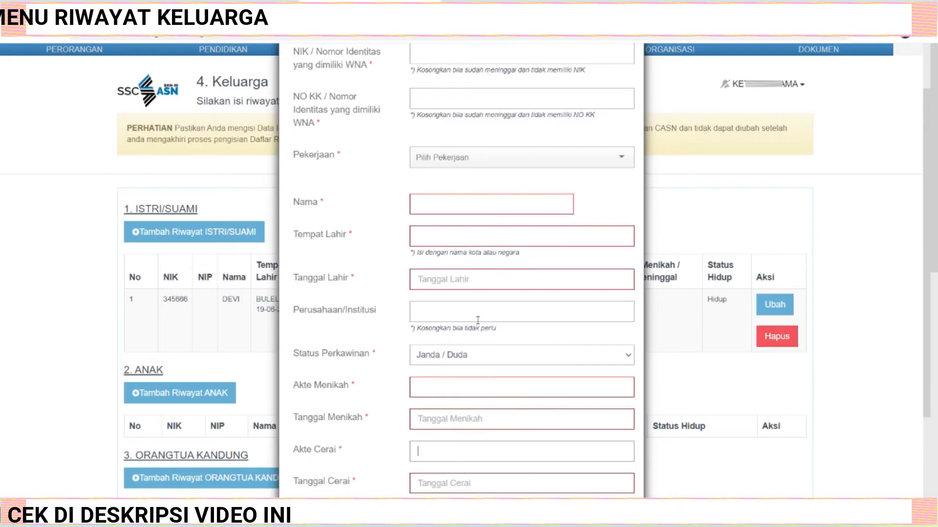
# Discard the spouse form, start a child record, and enter the child's NIK and family card number.
pyautogui.click(614, 443)
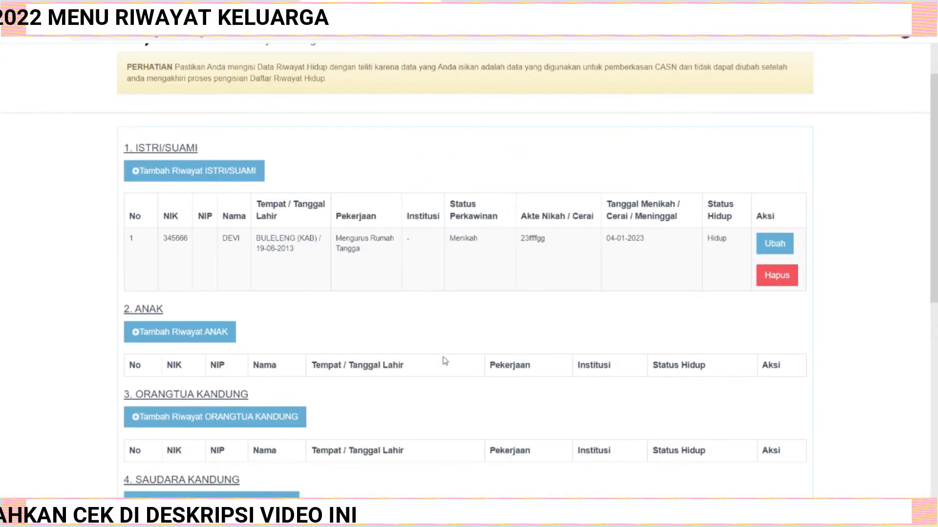
pyautogui.click(169, 334)
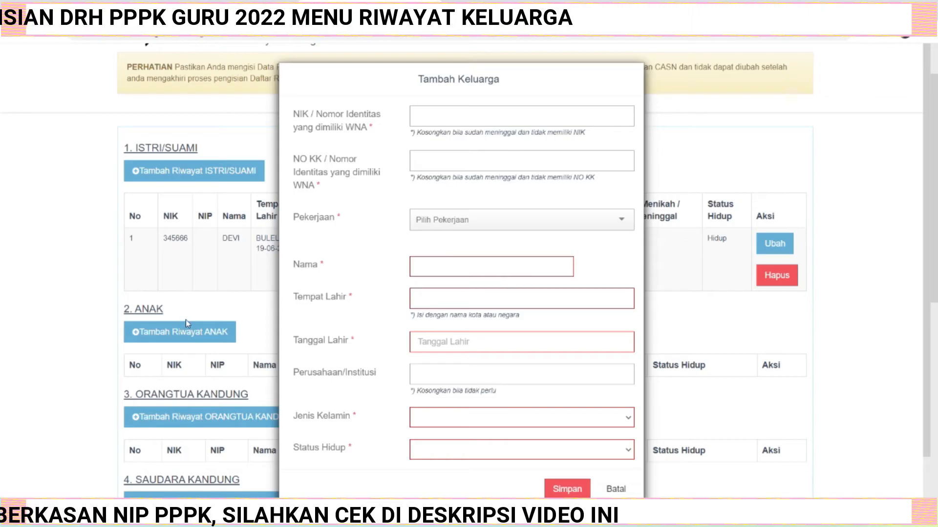
pyautogui.click(528, 119)
pyautogui.write('4556')
pyautogui.click(514, 164)
pyautogui.write('3455566')
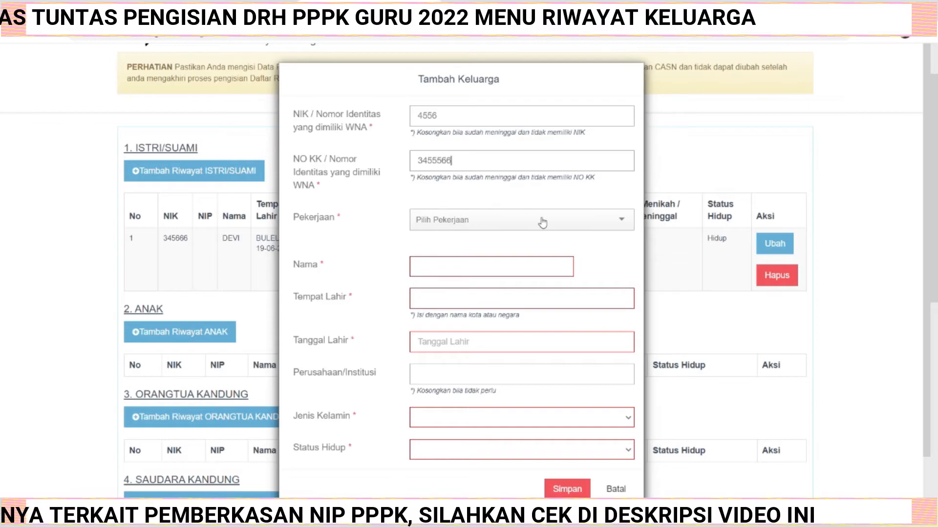
# Set occupation Belum / Tidak Bekerja, enter the child's name, and birthplace BULELENG (KAB).
pyautogui.click(542, 223)
pyautogui.click(488, 244)
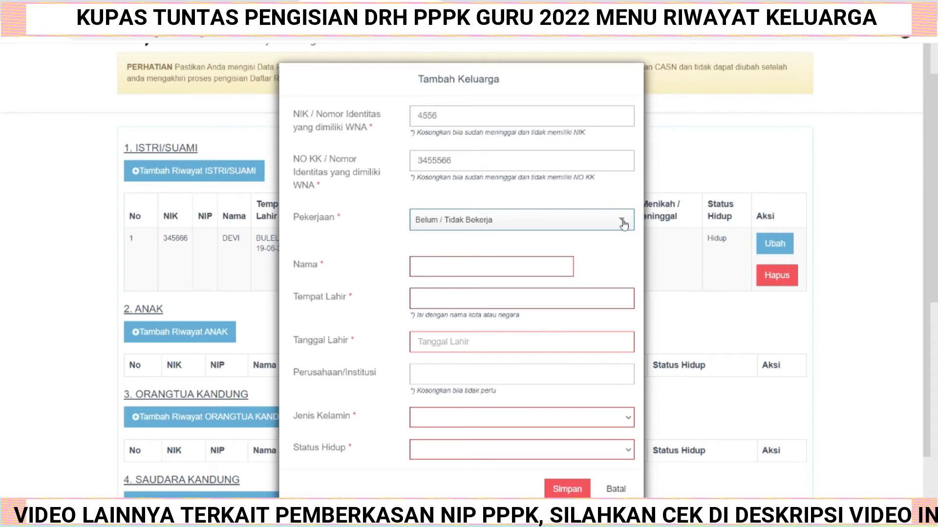
pyautogui.click(502, 265)
pyautogui.write('SEAR')
pyautogui.click(473, 298)
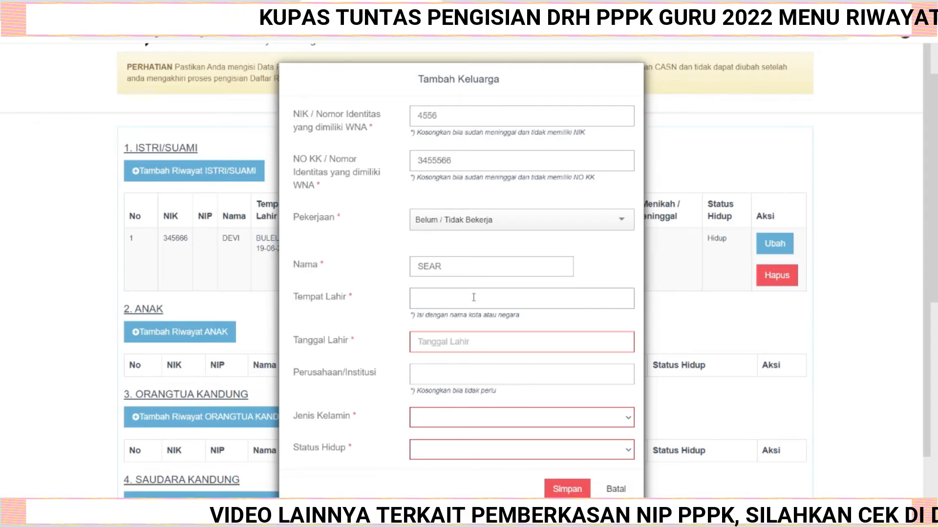
pyautogui.write('bul')
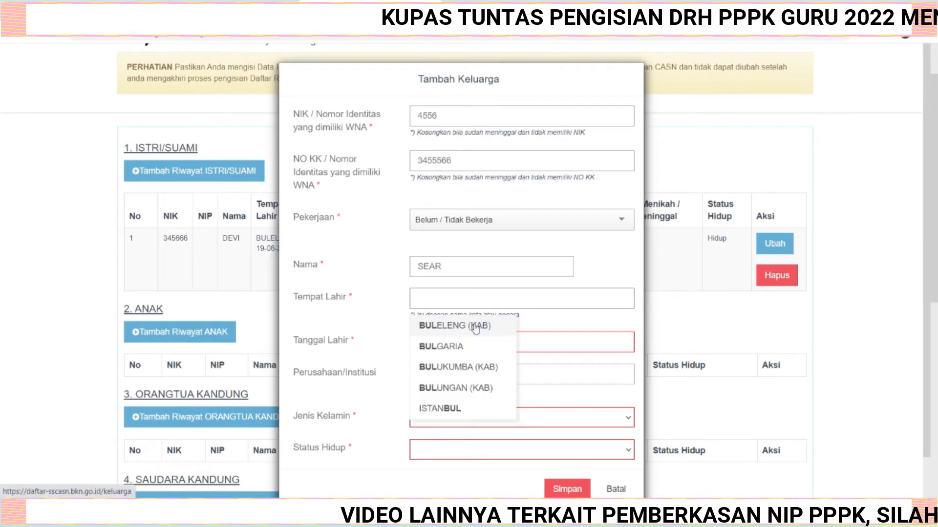
pyautogui.click(475, 328)
# Set the child's birth date to 08-02-1984 in the date picker.
pyautogui.click(482, 341)
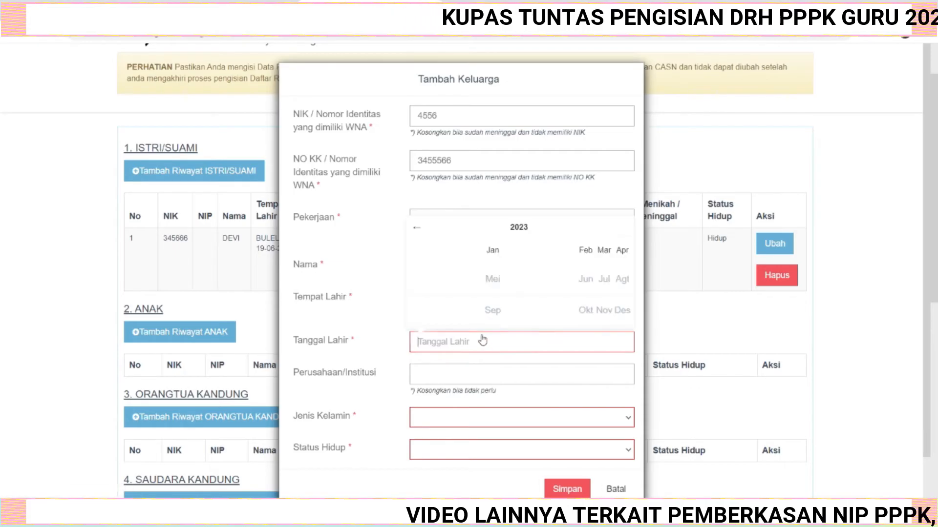
pyautogui.click(516, 229)
pyautogui.click(417, 224)
pyautogui.click(416, 224)
pyautogui.click(416, 224)
pyautogui.click(417, 225)
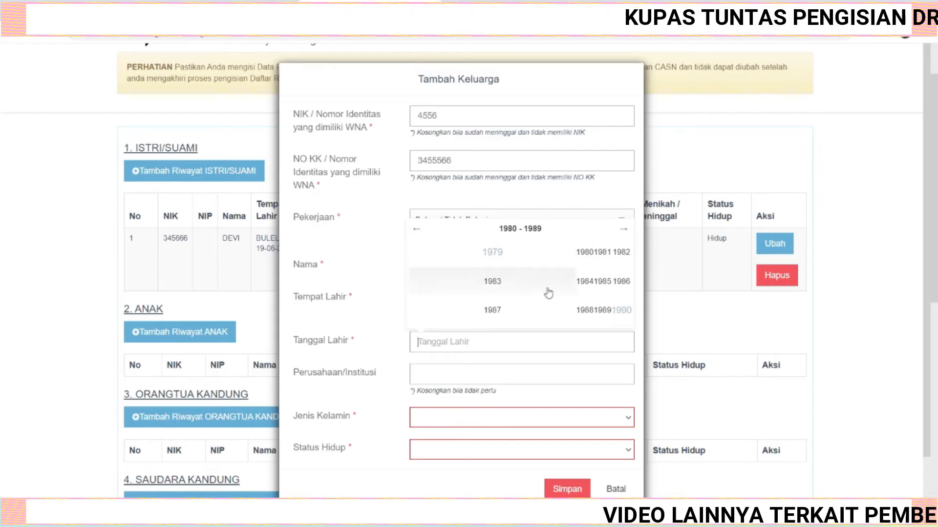
pyautogui.click(583, 283)
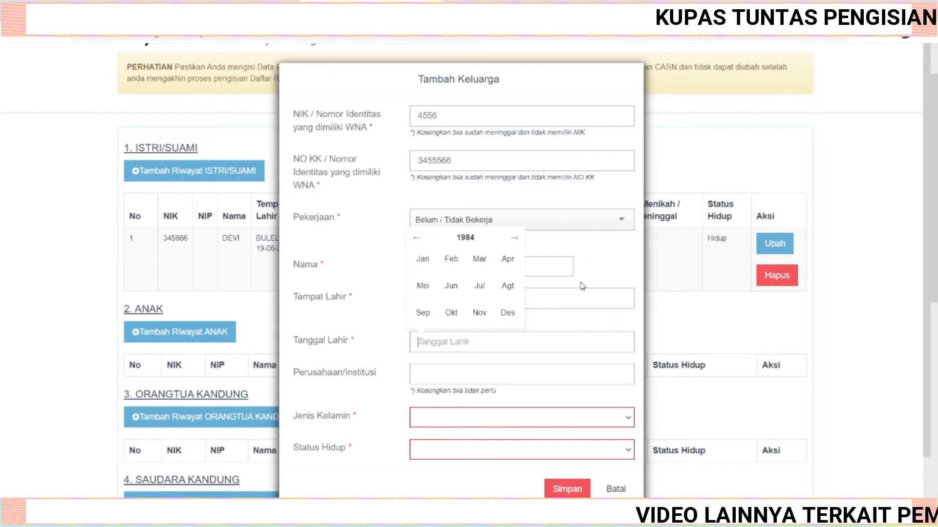
pyautogui.click(450, 260)
pyautogui.click(454, 249)
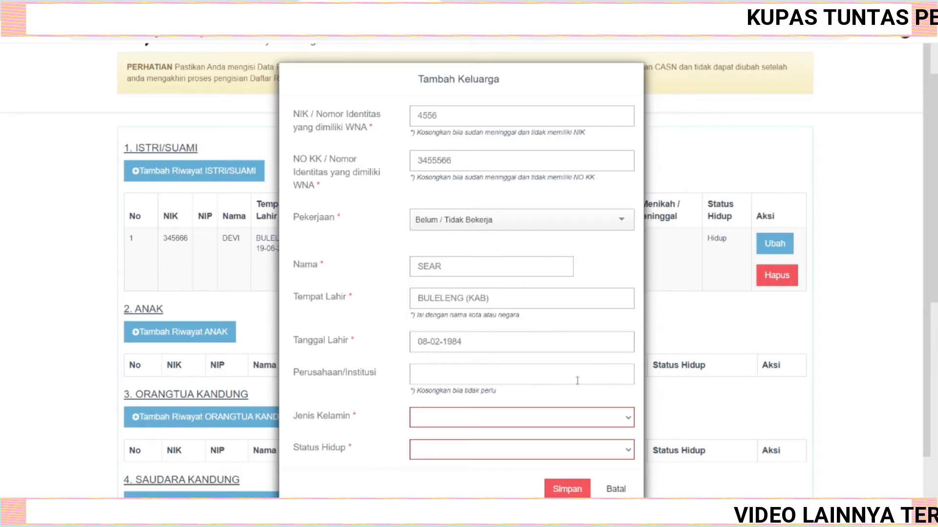
# Enter '-' as institution, gender Pria, living status Hidup, and save the child record.
pyautogui.click(518, 372)
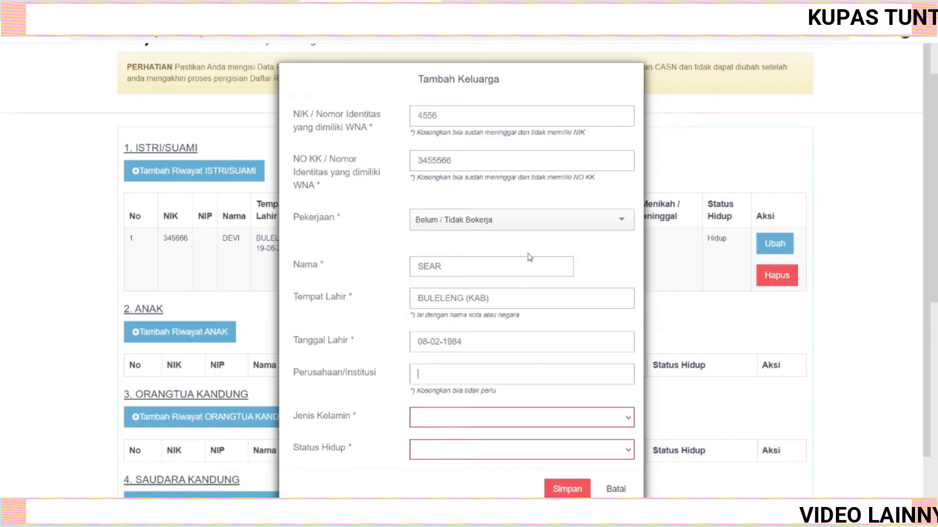
pyautogui.write('-')
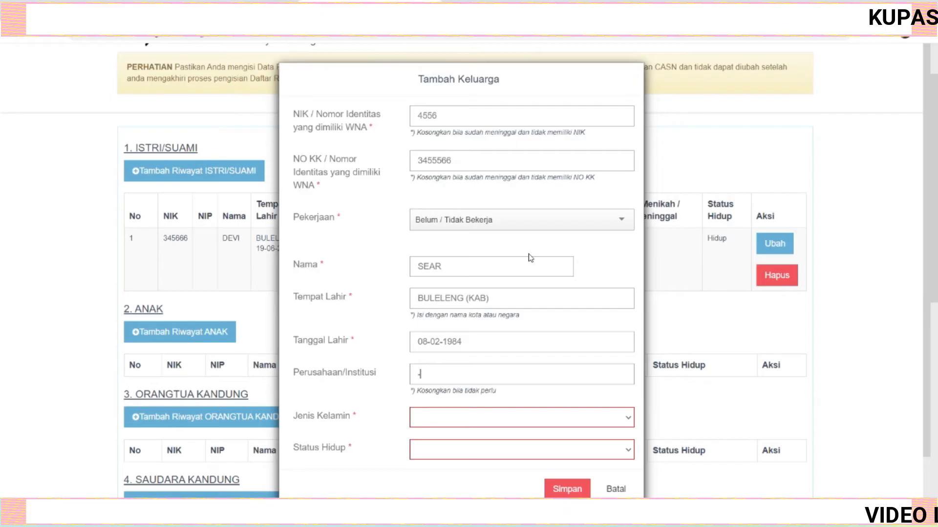
pyautogui.click(625, 416)
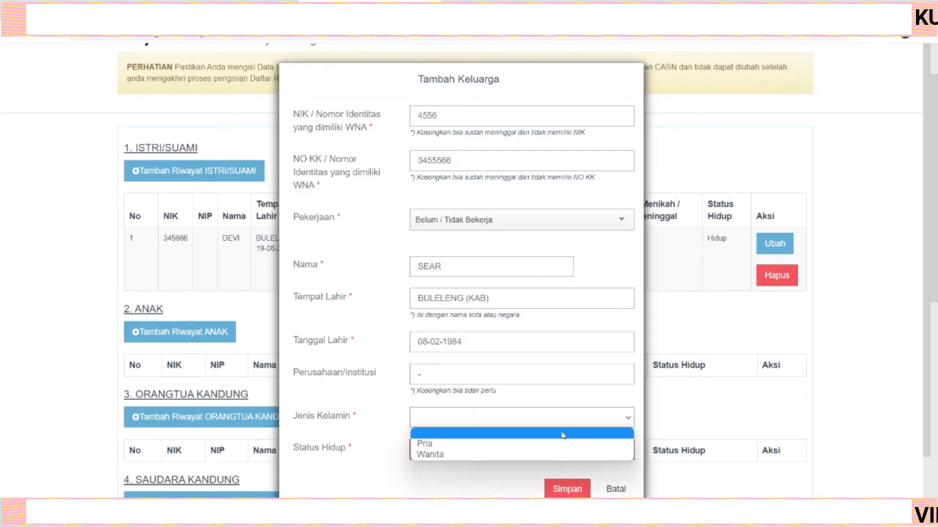
pyautogui.click(484, 448)
pyautogui.click(622, 449)
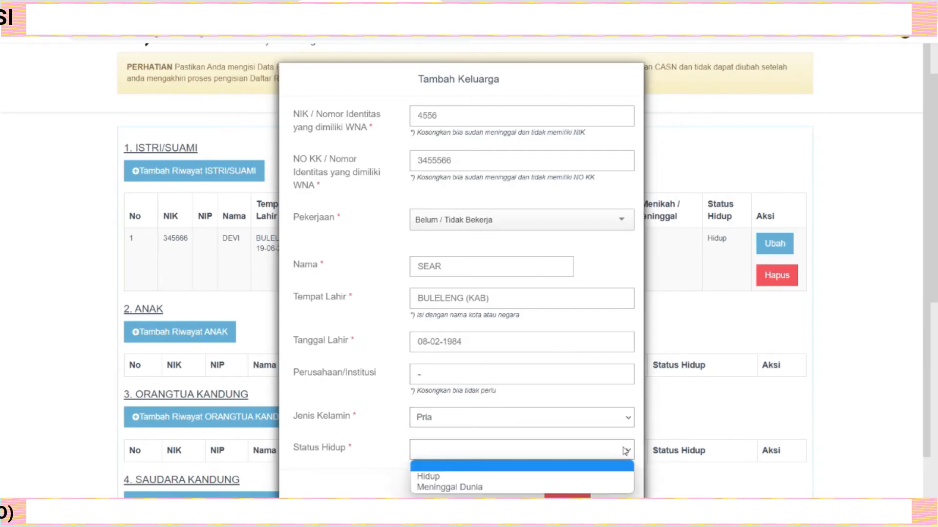
pyautogui.click(504, 478)
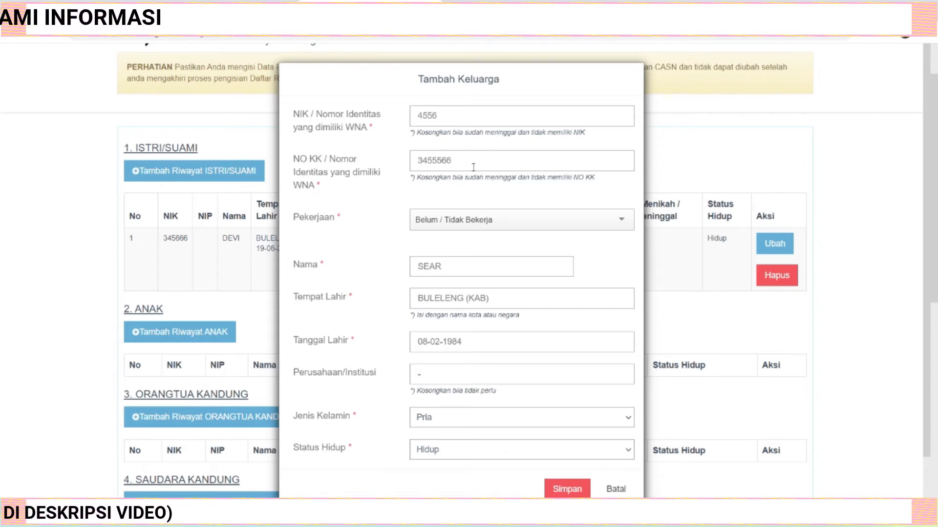
pyautogui.click(503, 449)
pyautogui.click(503, 476)
pyautogui.doubleClick(414, 118)
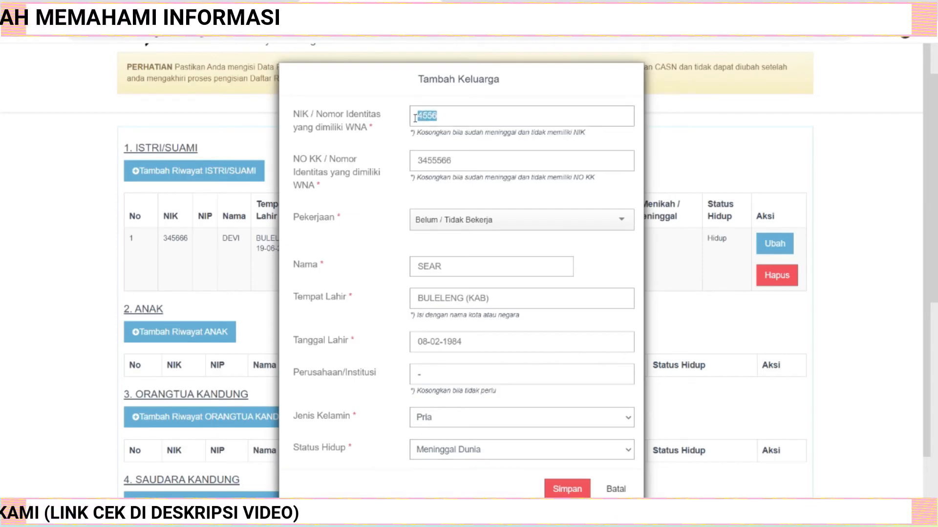
pyautogui.click(496, 449)
pyautogui.click(492, 464)
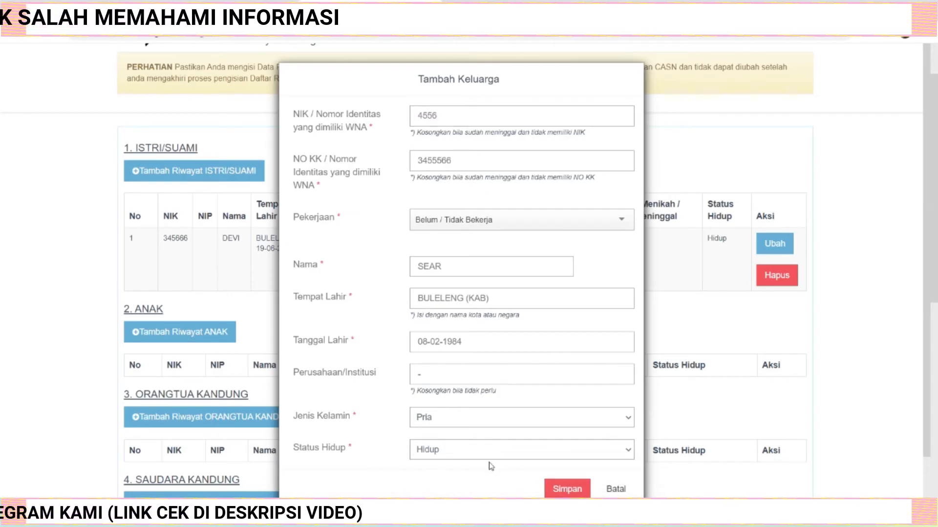
pyautogui.click(569, 489)
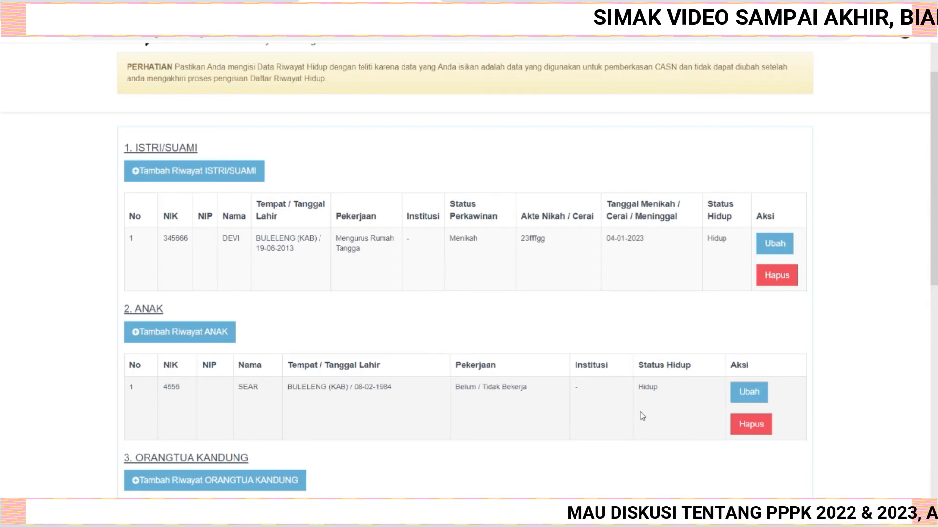
pyautogui.scroll(-5, 525, 405)
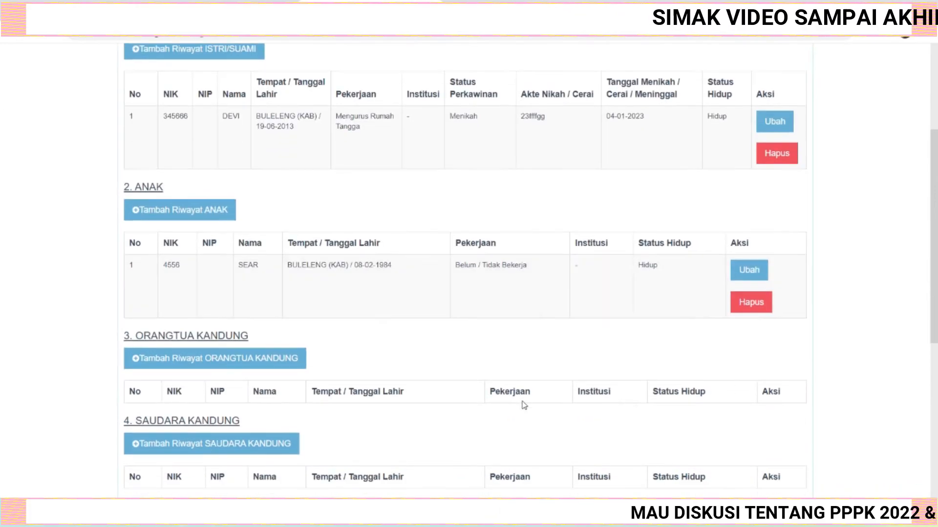
# Open an empty ORANGTUA KANDUNG parent form and set its Status Hidup to Hidup.
pyautogui.click(264, 238)
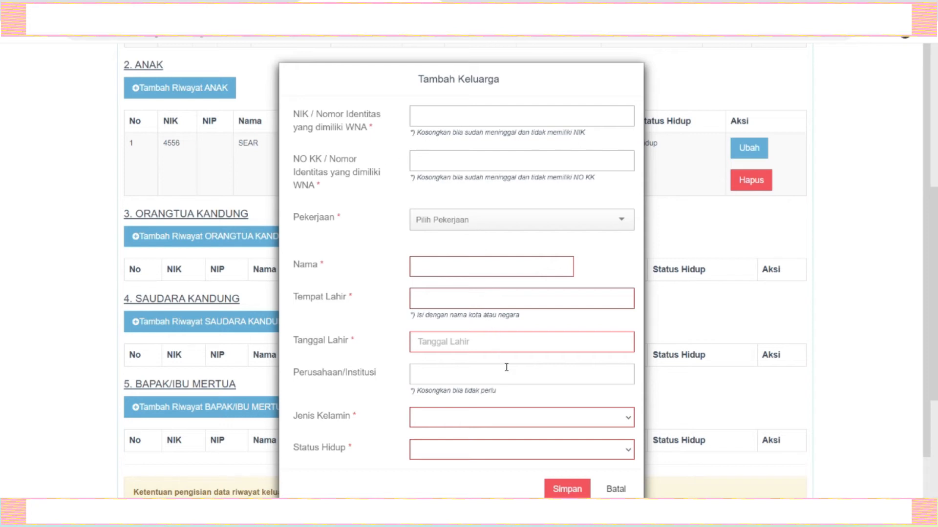
pyautogui.scroll(-1, 516, 390)
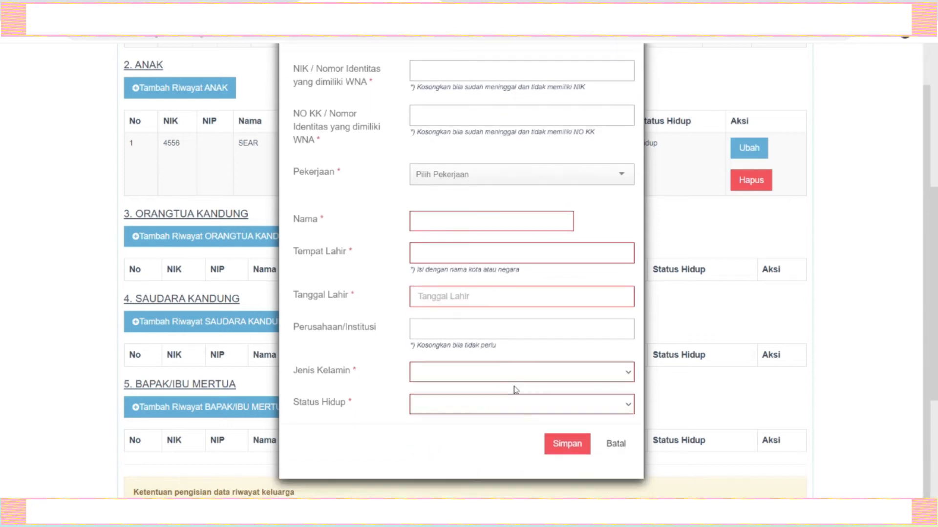
pyautogui.click(626, 408)
pyautogui.click(555, 431)
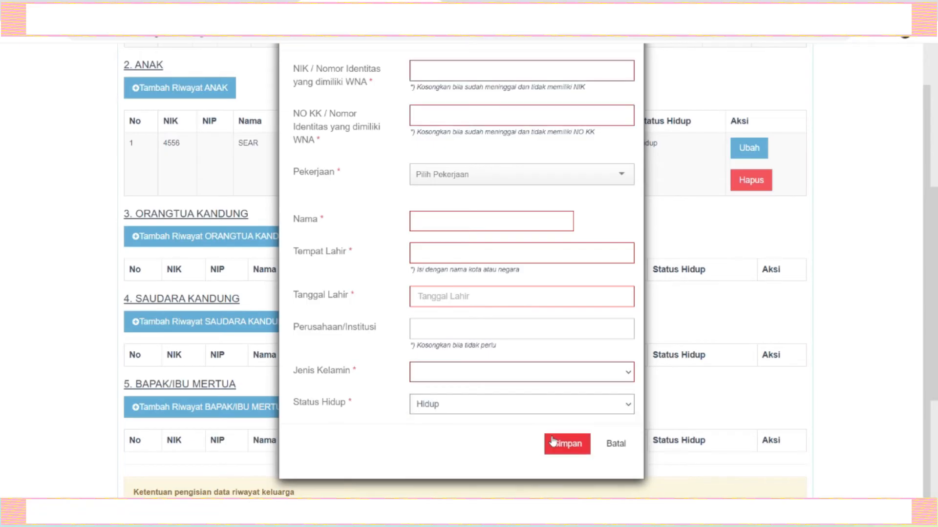
pyautogui.scroll(1, 495, 341)
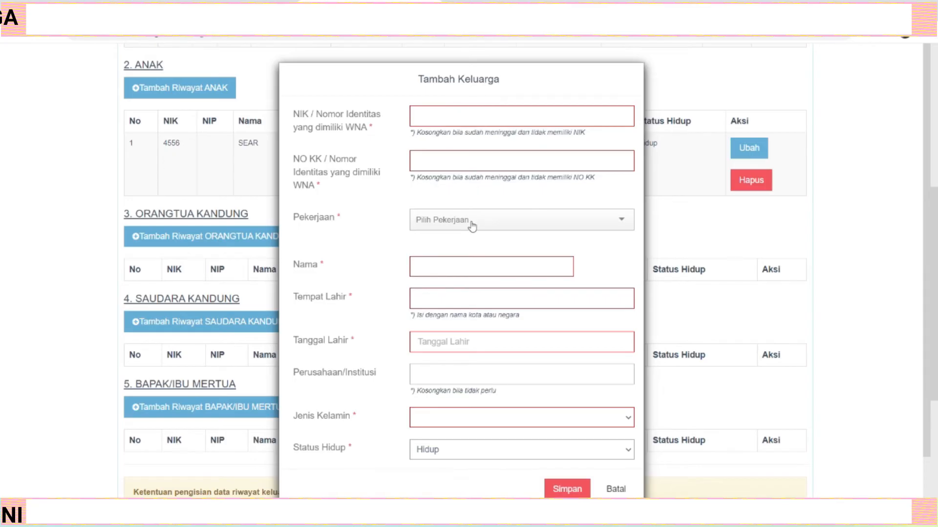
pyautogui.scroll(-1, 472, 226)
pyautogui.click(630, 405)
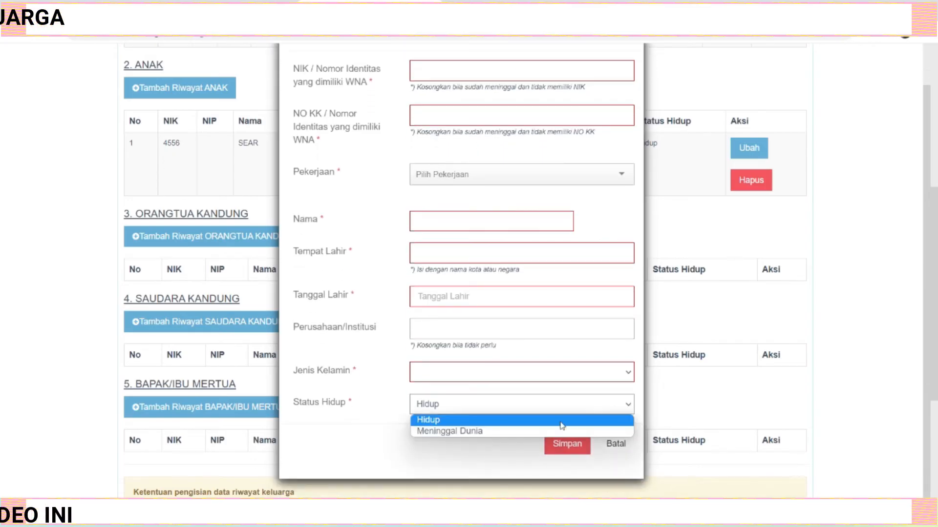
# Change the parent's Status Hidup to Meninggal Dunia and move to the NO KK field.
pyautogui.click(503, 431)
pyautogui.scroll(1, 444, 142)
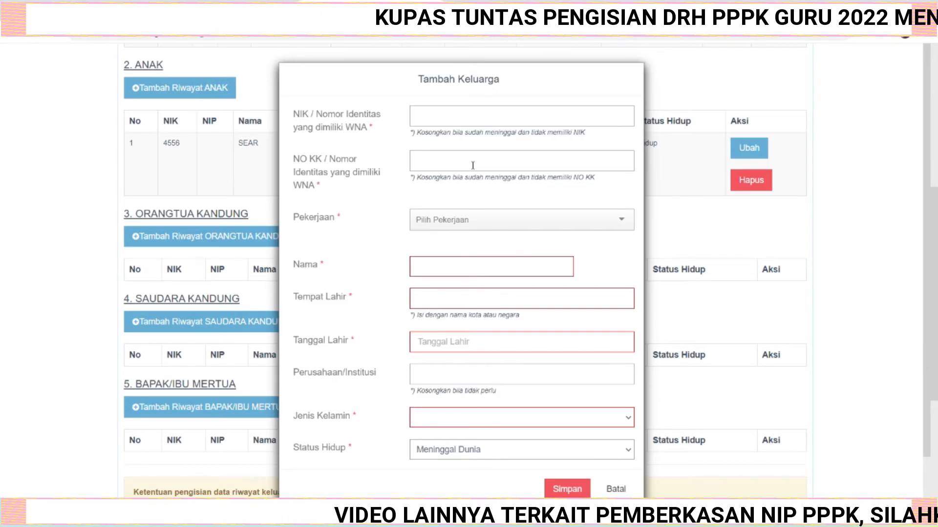
pyautogui.click(426, 158)
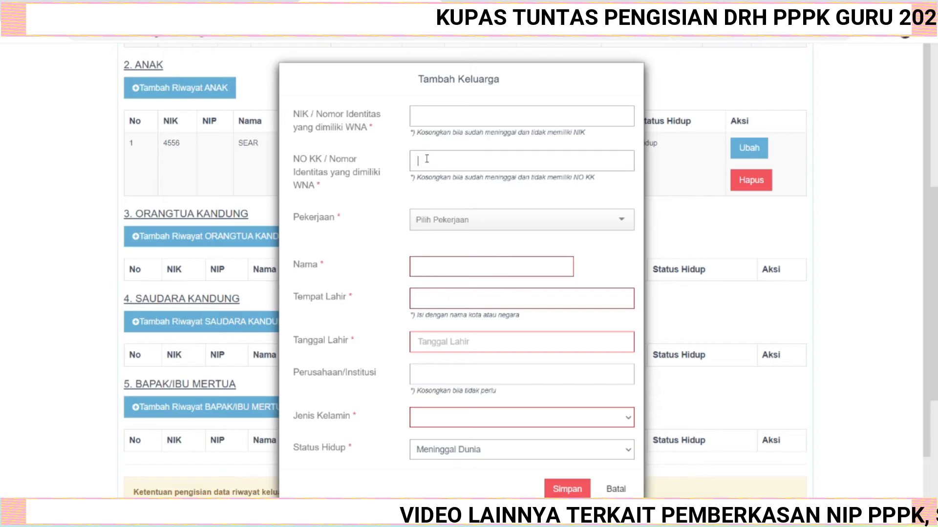